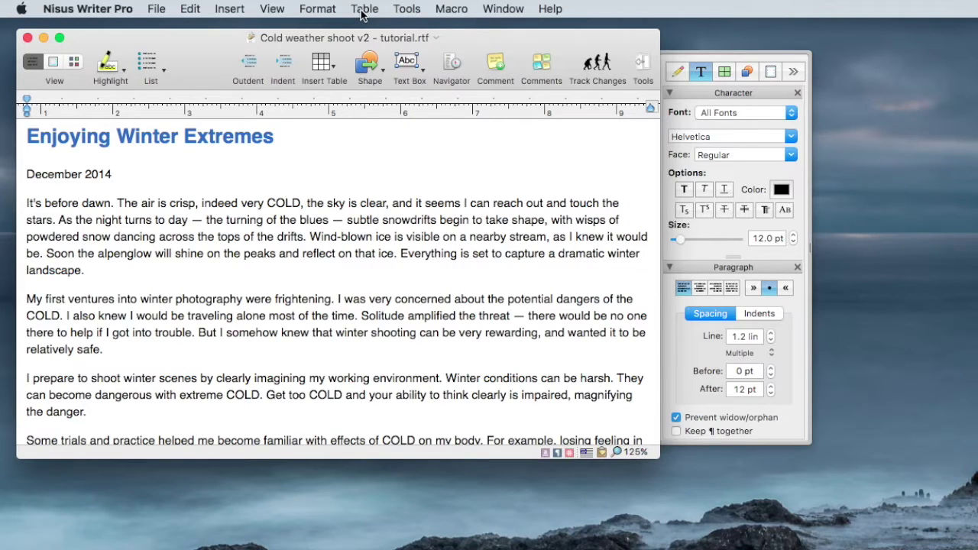
# Show the Table of Contents navigator pane beside the 'Enjoying Winter Extremes' document.
pyautogui.click(272, 8)
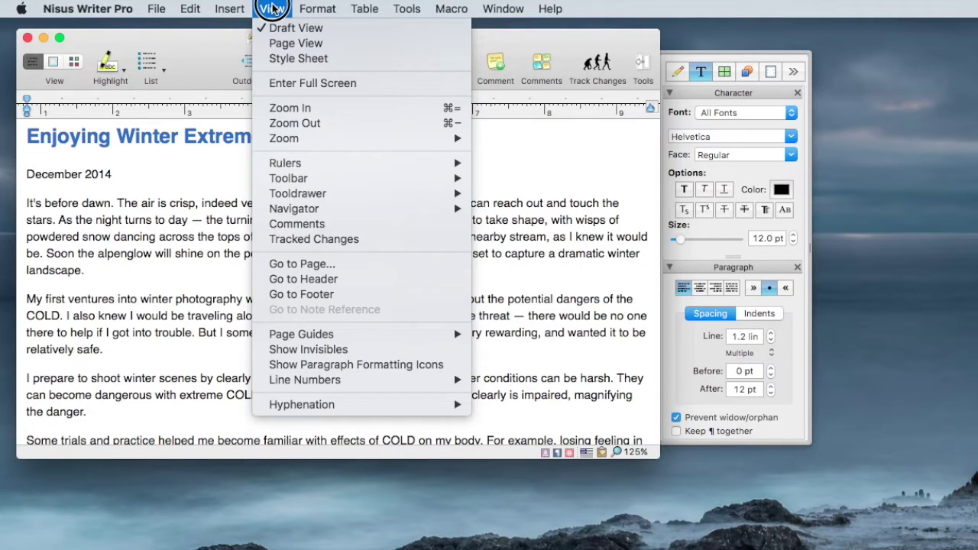
pyautogui.moveTo(283, 208)
pyautogui.click(522, 212)
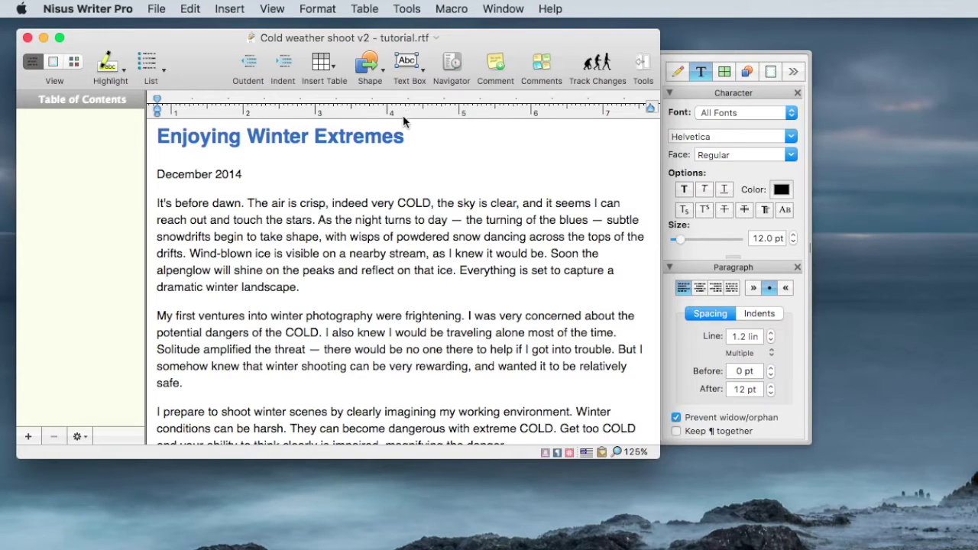
# Include the 'Enjoying Winter Extremes' title in the table of contents at Level 1.
pyautogui.moveTo(404, 136); pyautogui.dragTo(145, 136)
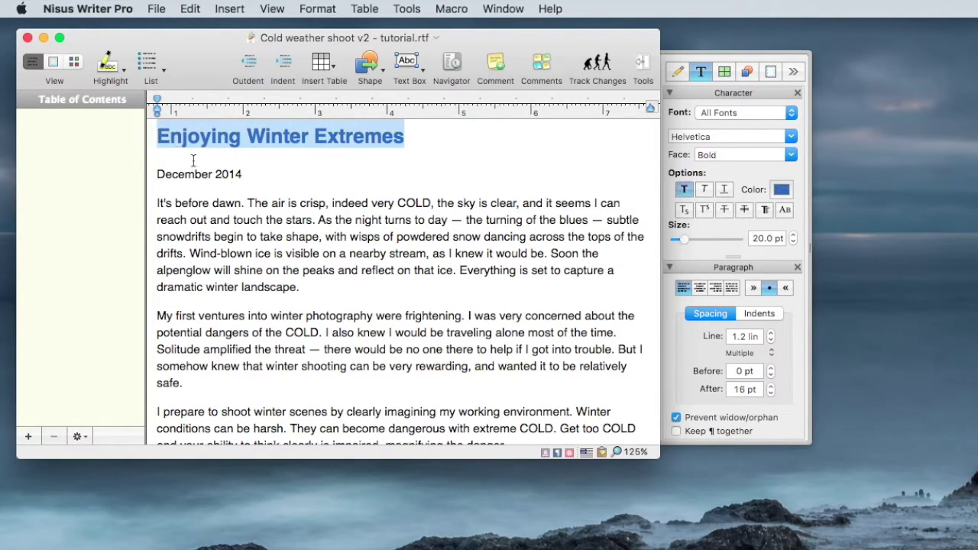
pyautogui.rightClick(288, 142)
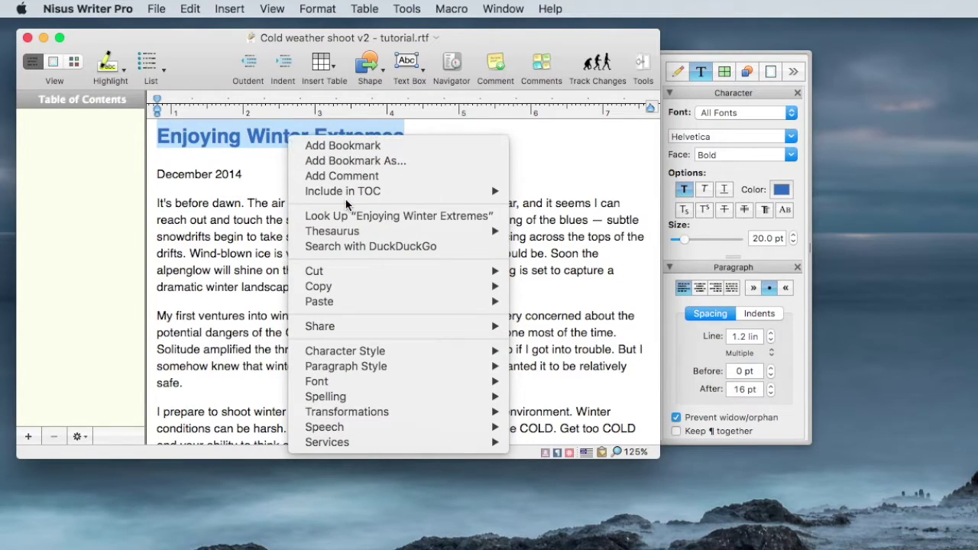
pyautogui.moveTo(345, 193)
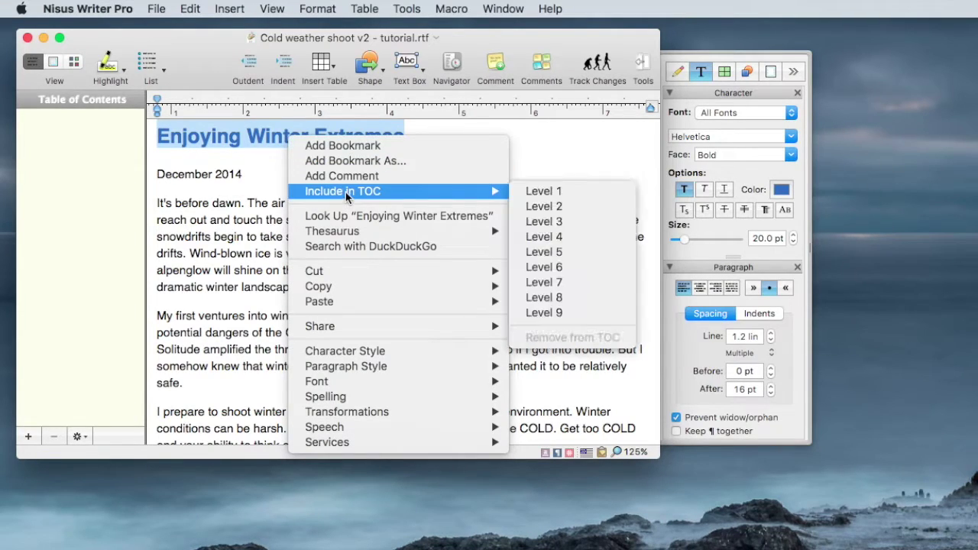
pyautogui.click(579, 197)
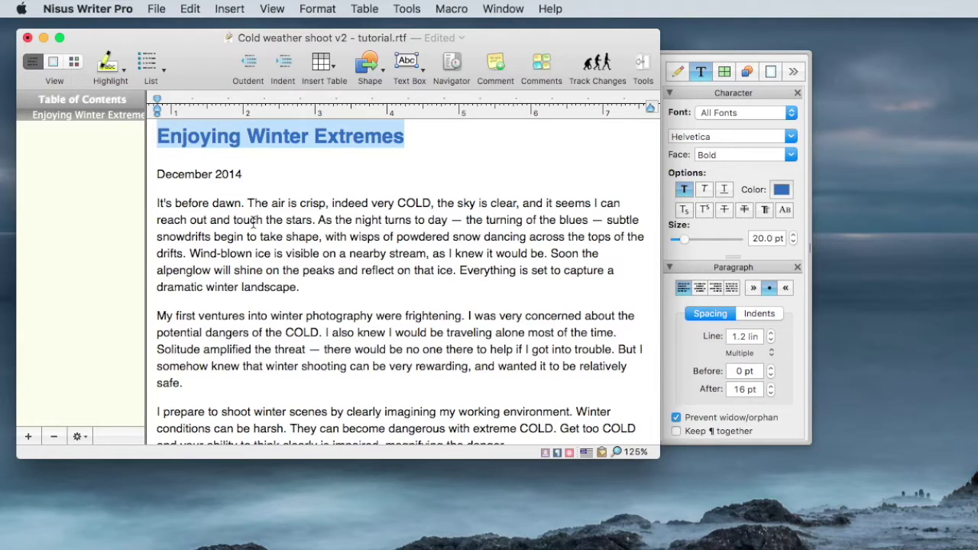
pyautogui.scroll(-8, 262, 222)
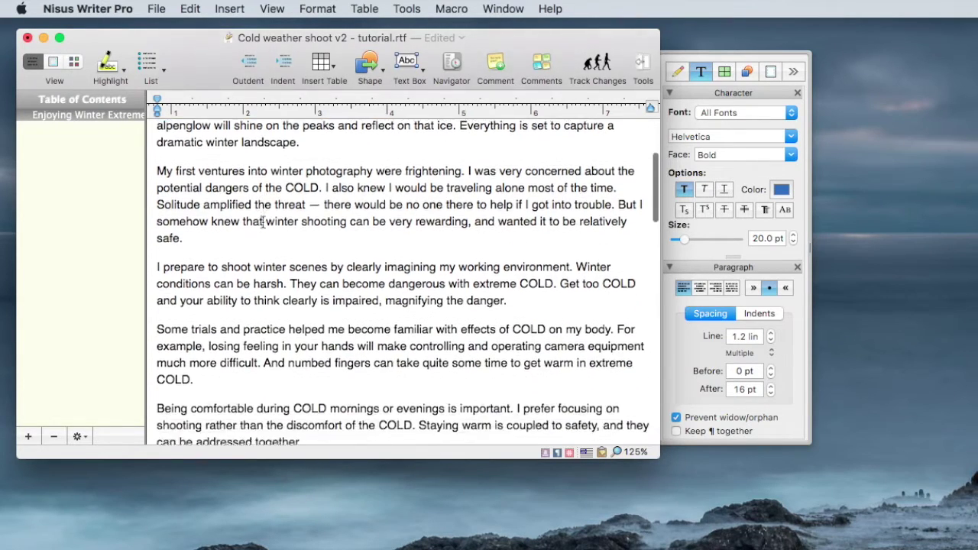
pyautogui.scroll(8, 262, 221)
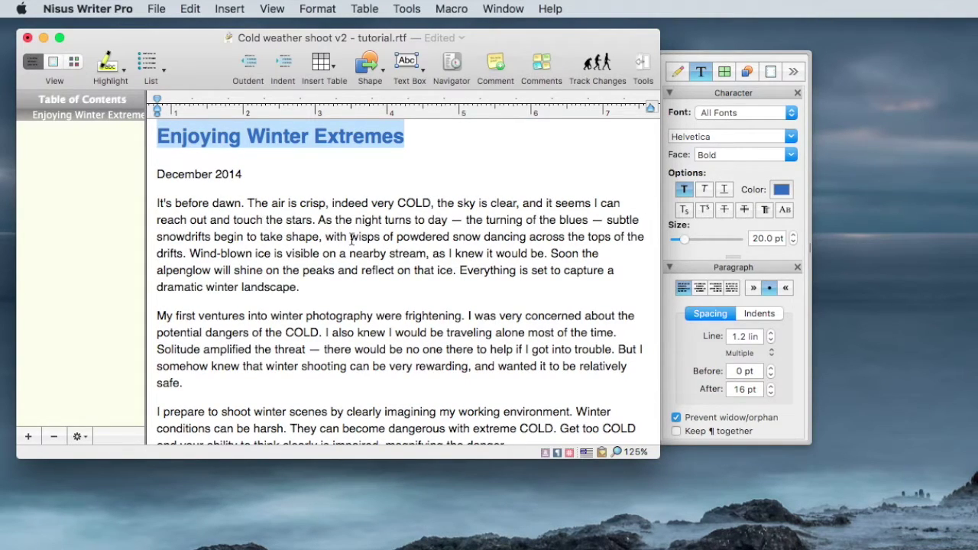
pyautogui.scroll(-3, 325, 217)
pyautogui.scroll(-12, 325, 217)
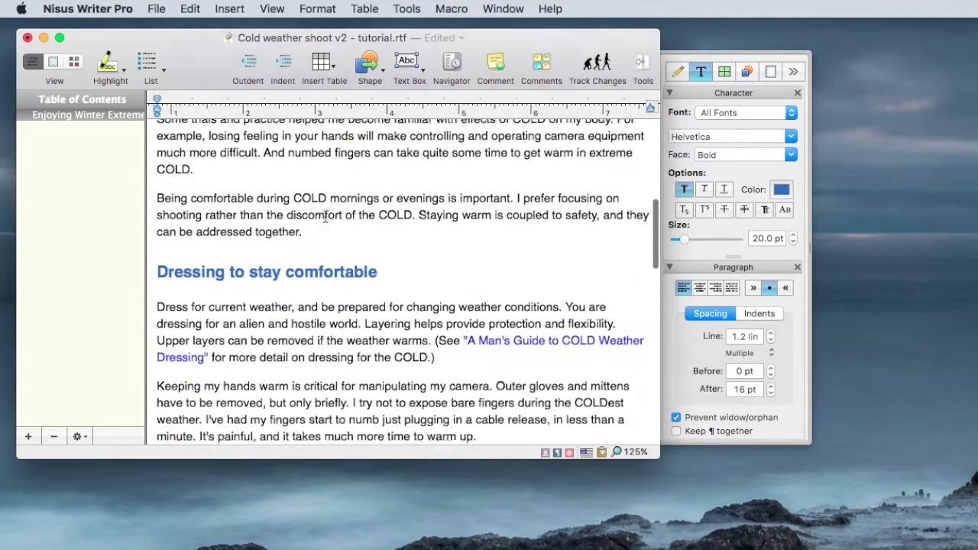
# Show the Styles palette and select the section headings to confirm they use Header 2.
pyautogui.click(678, 71)
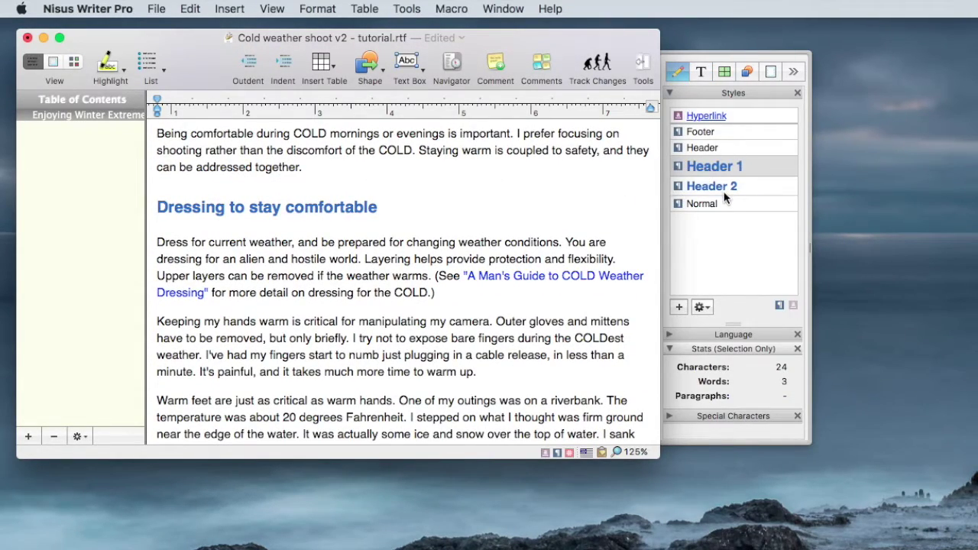
pyautogui.click(365, 205)
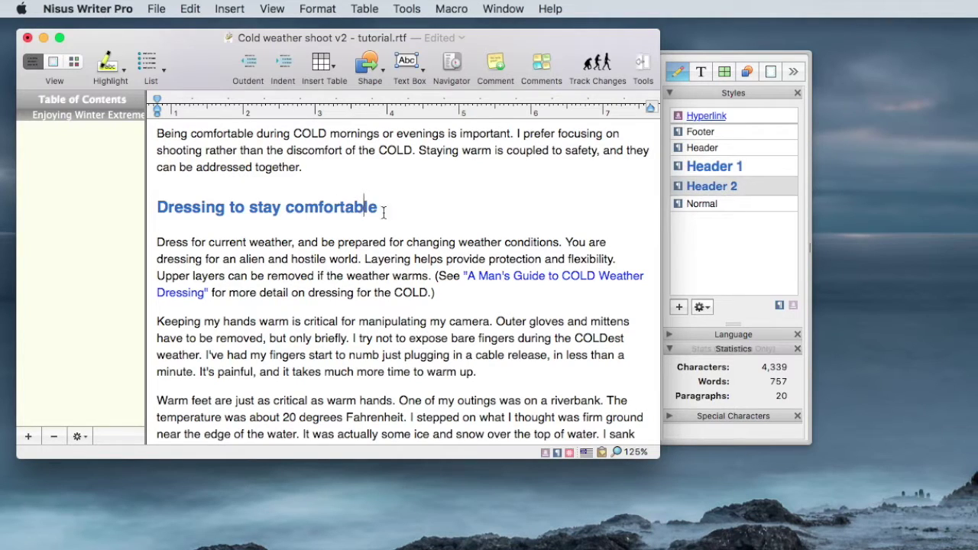
pyautogui.moveTo(372, 205); pyautogui.dragTo(130, 205)
pyautogui.scroll(-5, 268, 226)
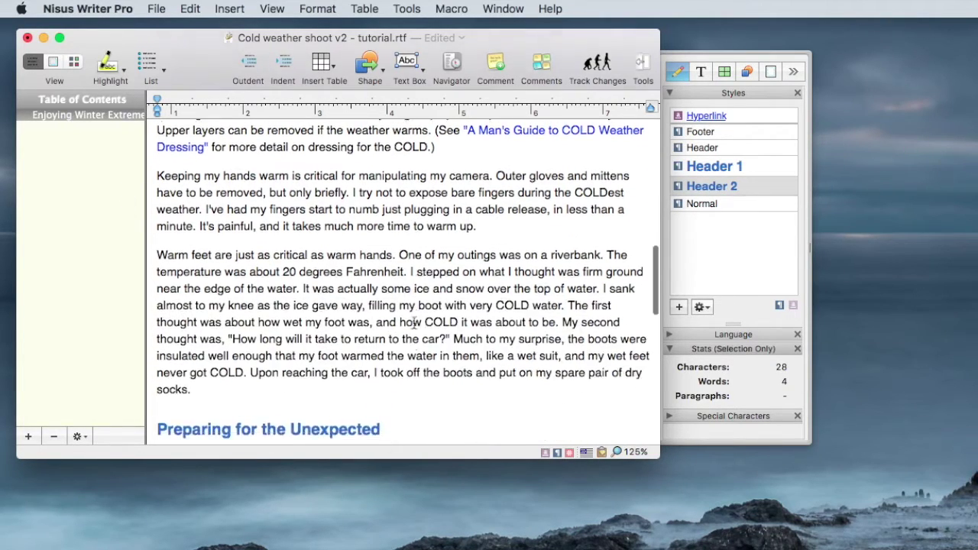
pyautogui.moveTo(384, 371); pyautogui.dragTo(140, 370)
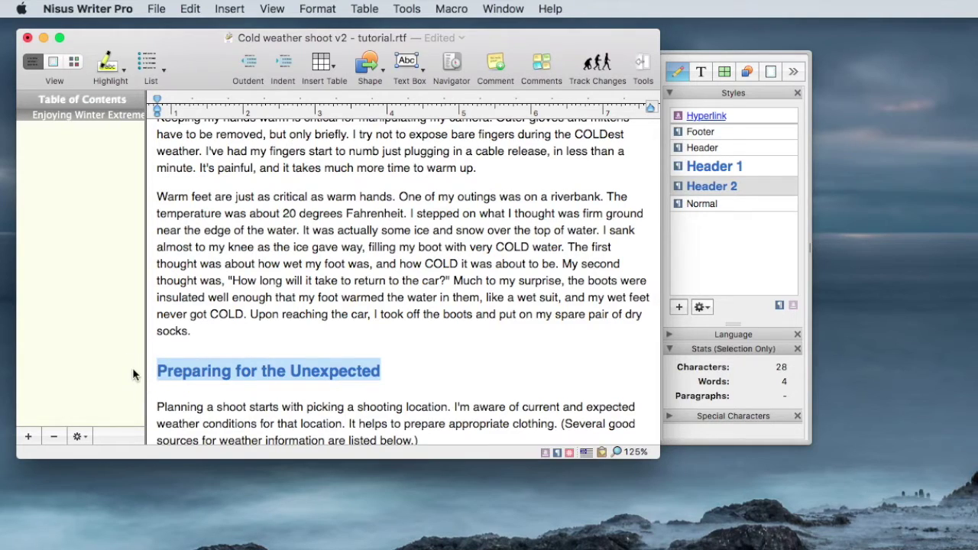
pyautogui.scroll(15, 386, 271)
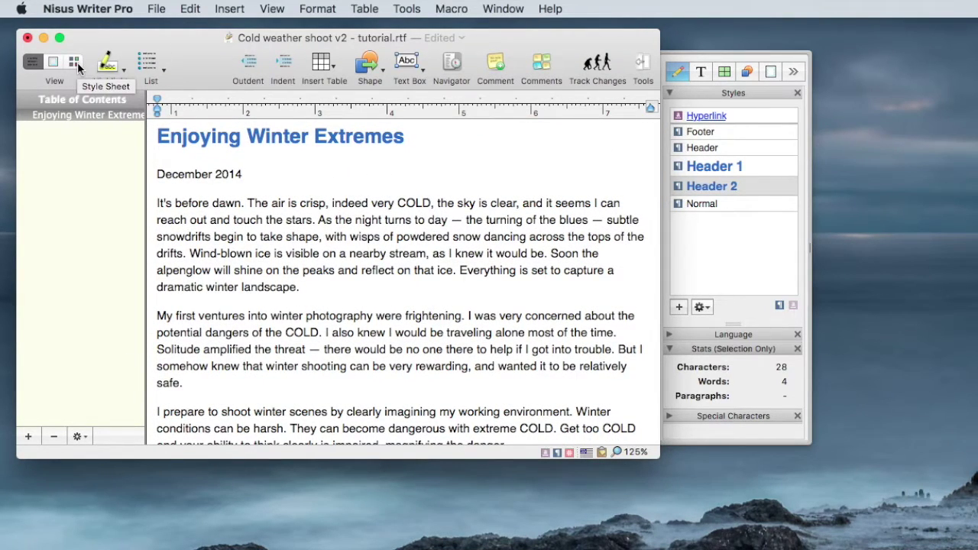
pyautogui.click(76, 65)
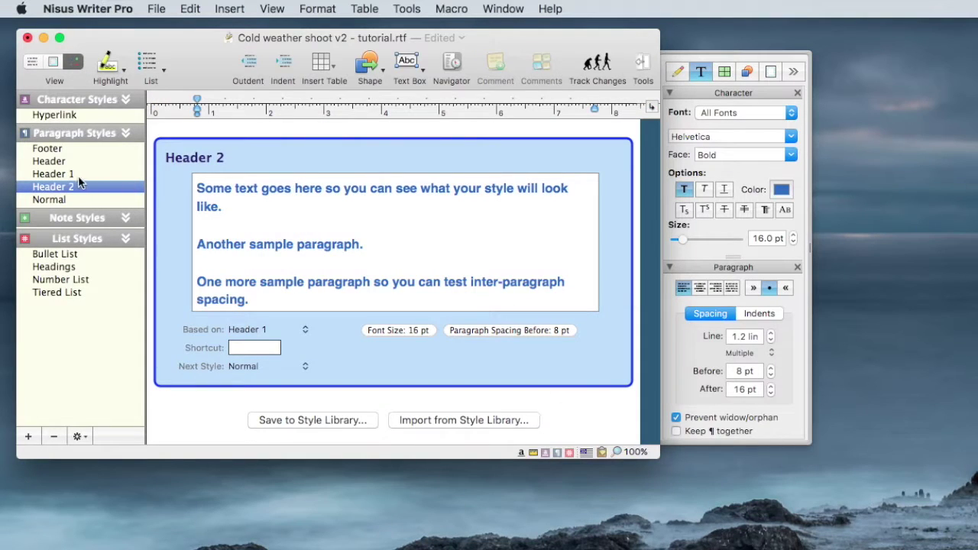
# Set the Header 1 style to include its paragraphs in the Default TOC at Level 1.
pyautogui.click(80, 176)
pyautogui.click(346, 309)
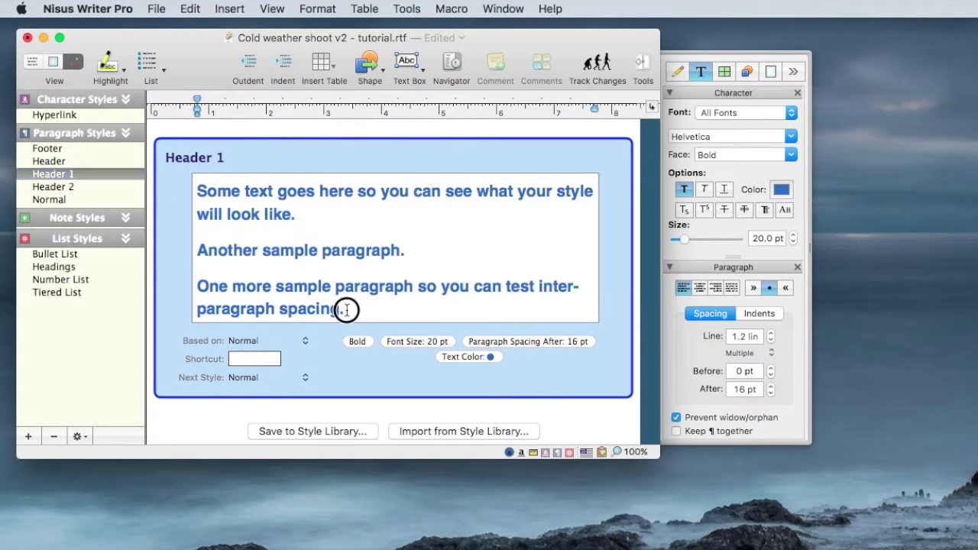
pyautogui.moveTo(346, 310); pyautogui.dragTo(197, 192)
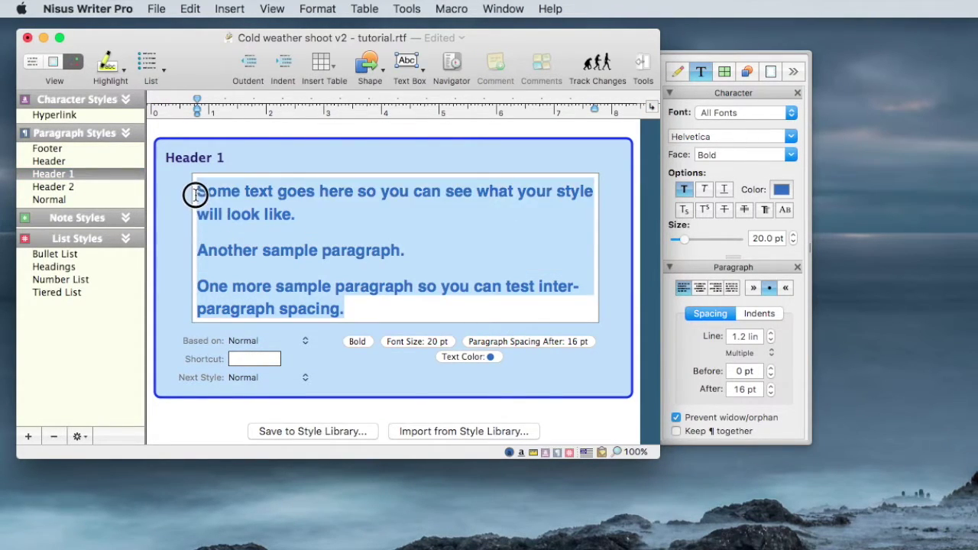
pyautogui.rightClick(237, 195)
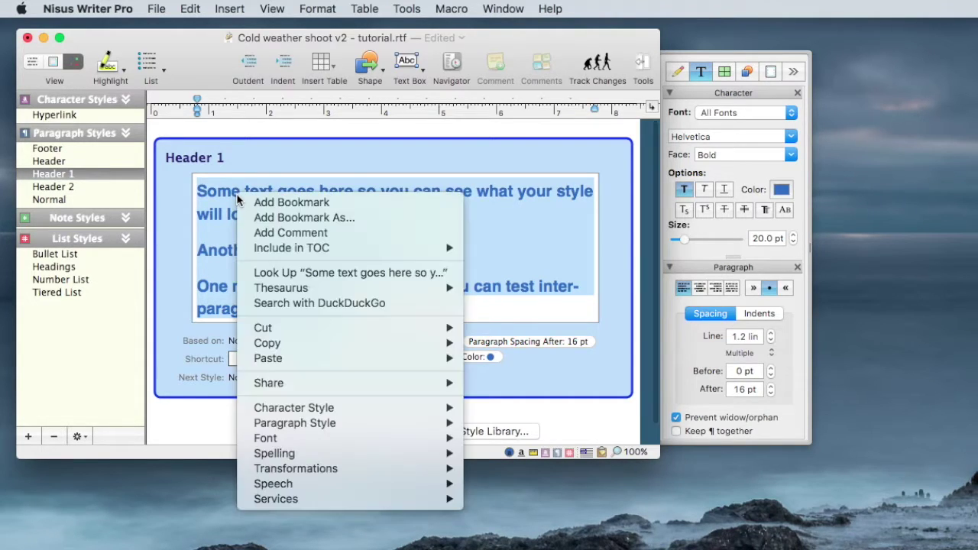
pyautogui.moveTo(307, 250)
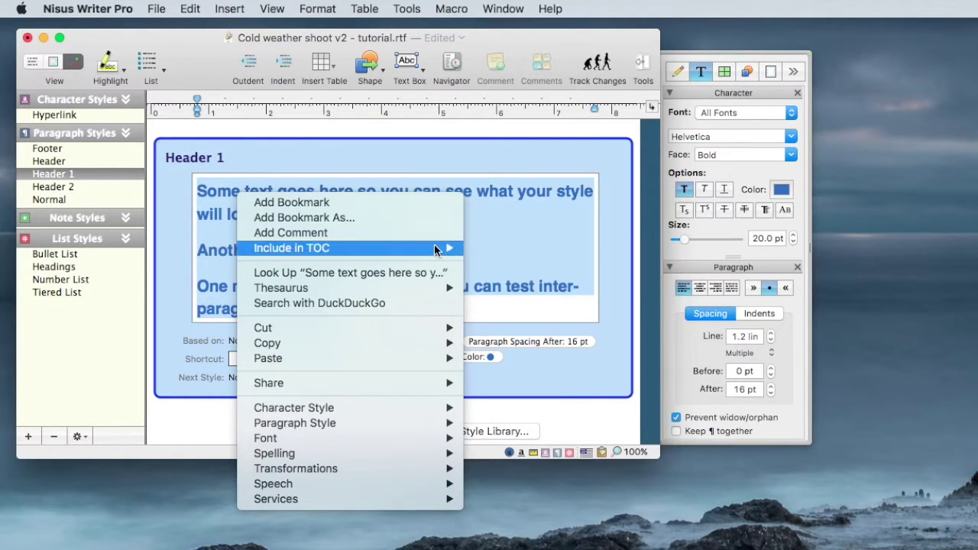
pyautogui.moveTo(434, 251)
pyautogui.click(476, 251)
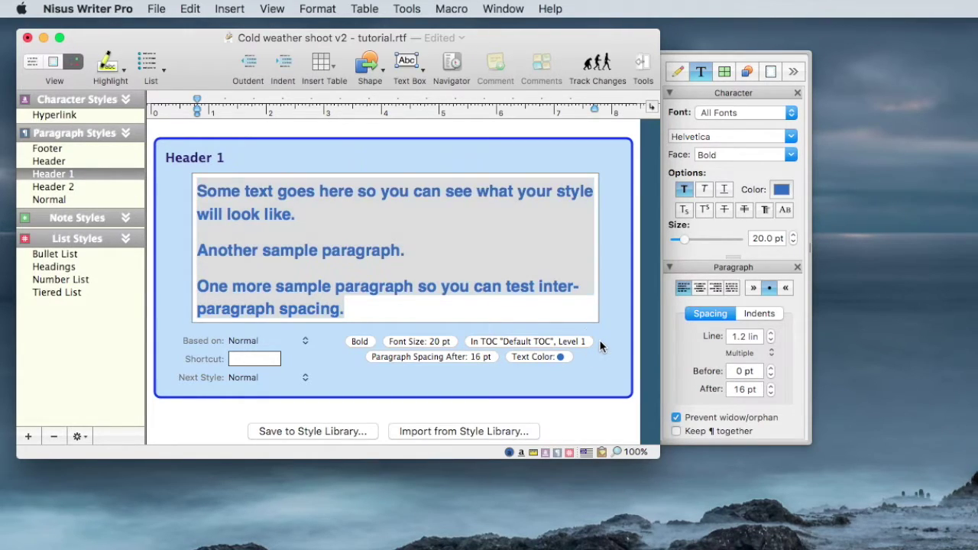
pyautogui.click(63, 191)
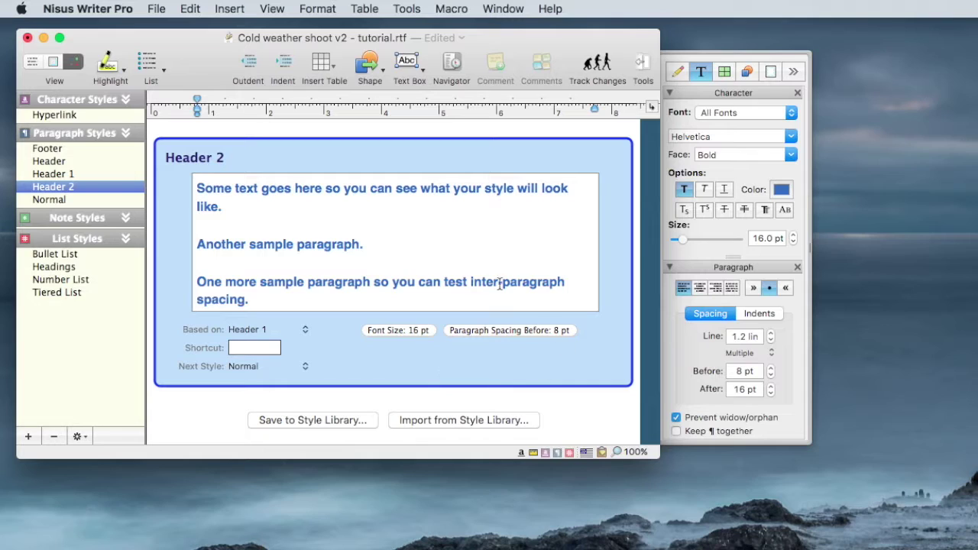
# Set the Header 2 style to feed the Default TOC at Level 2, then return to Draft View.
pyautogui.moveTo(249, 300); pyautogui.dragTo(206, 171)
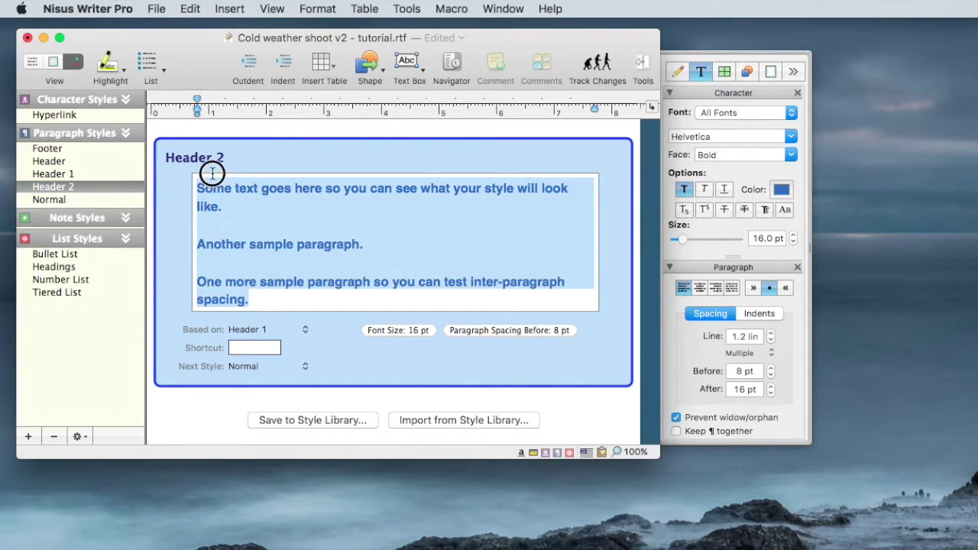
pyautogui.rightClick(226, 197)
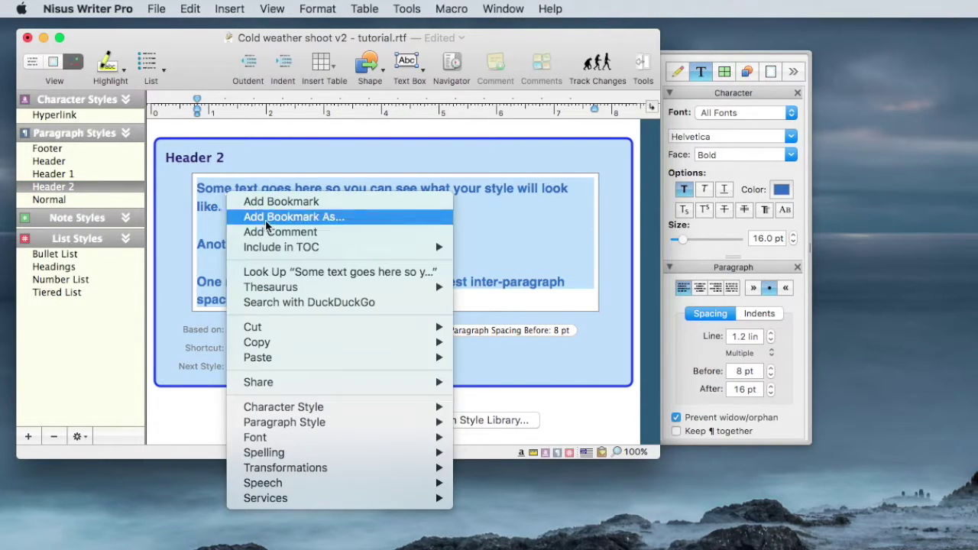
pyautogui.moveTo(267, 247)
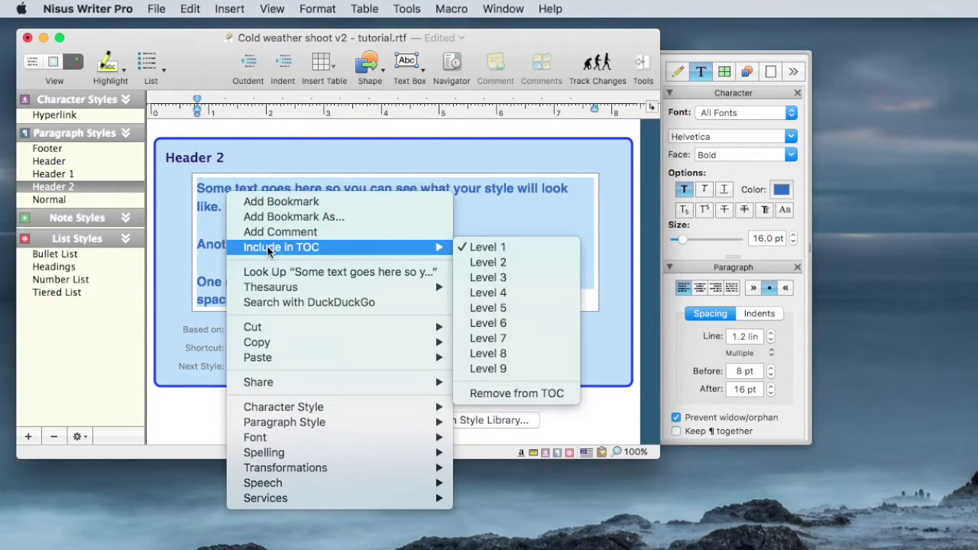
pyautogui.click(507, 262)
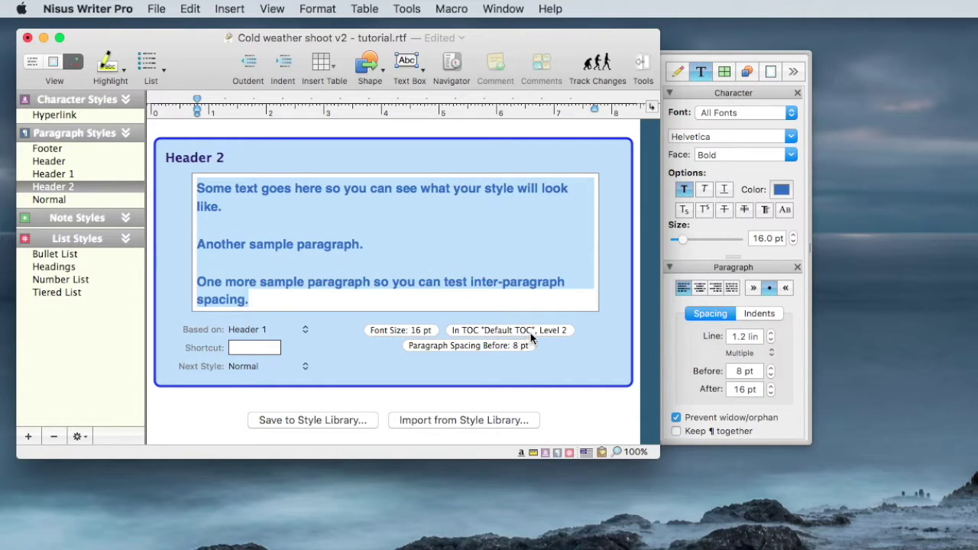
pyautogui.click(568, 330)
pyautogui.click(595, 342)
pyautogui.click(33, 63)
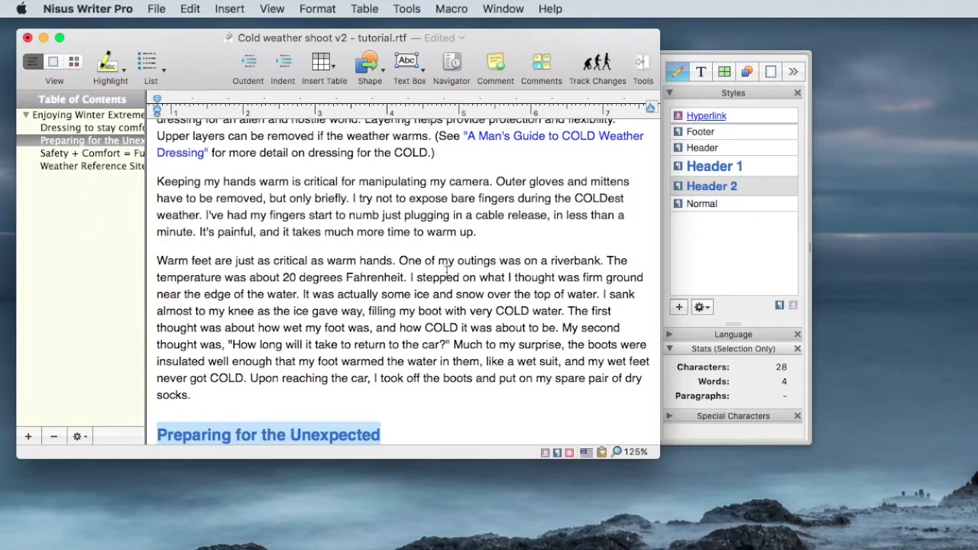
# Jump through the five TOC entries, then scroll back up to the document title.
pyautogui.click(66, 114)
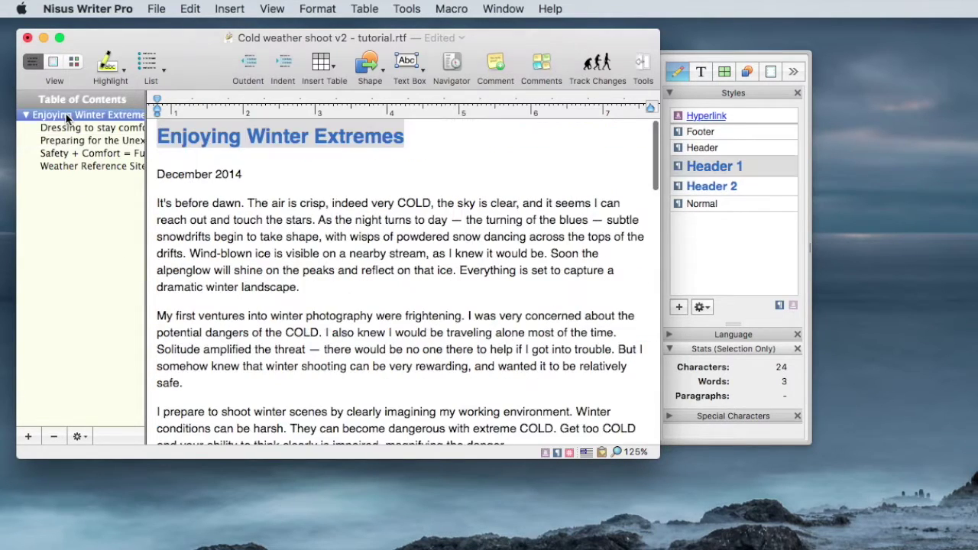
pyautogui.click(71, 128)
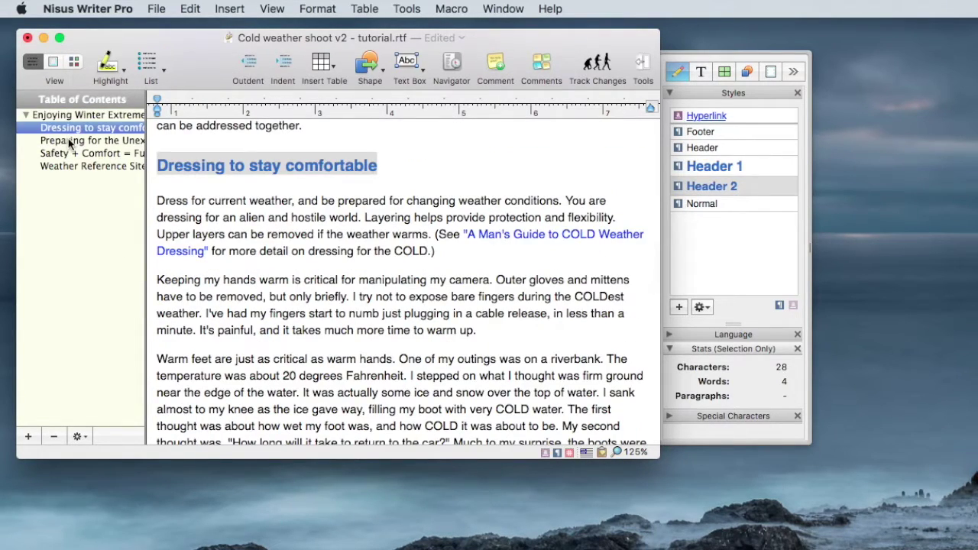
pyautogui.click(69, 140)
pyautogui.click(68, 153)
pyautogui.click(68, 166)
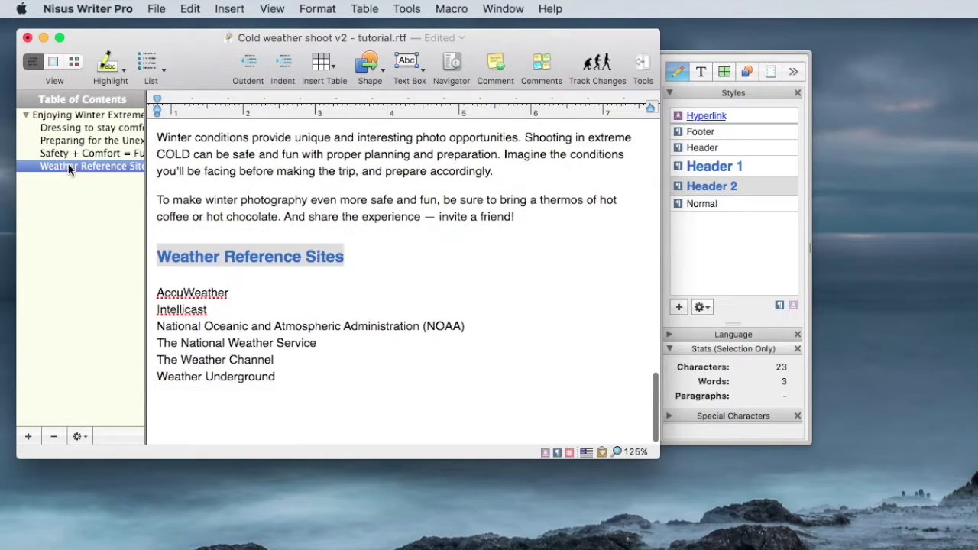
pyautogui.scroll(3, 467, 248)
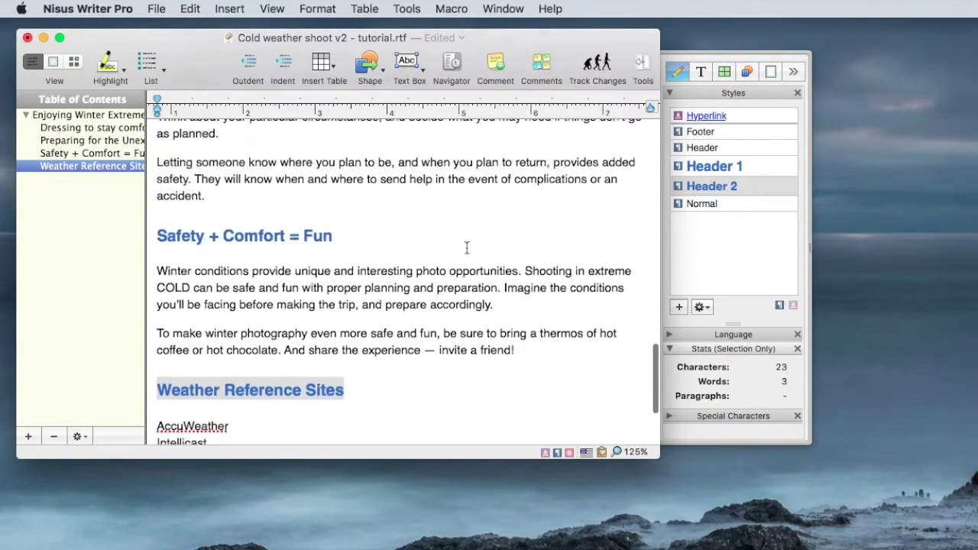
pyautogui.scroll(15, 466, 248)
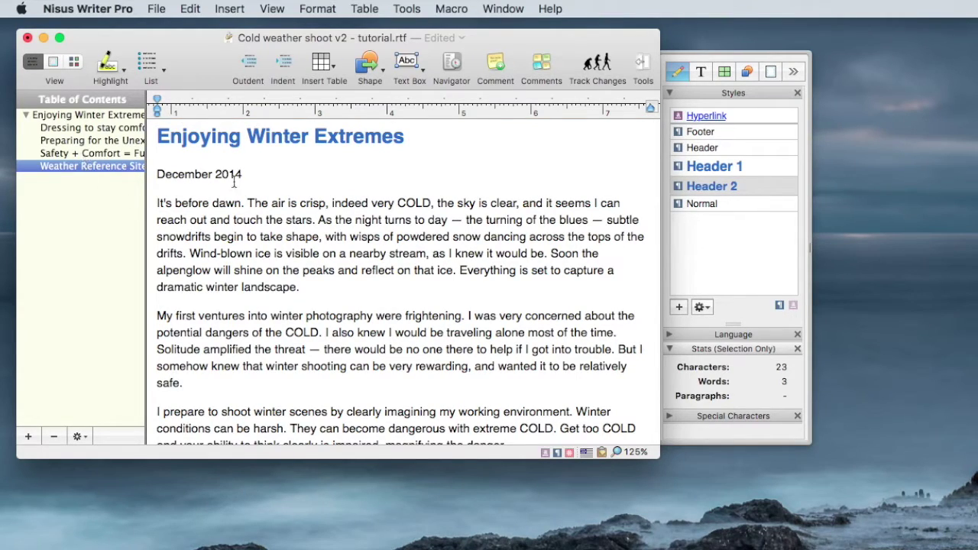
pyautogui.click(263, 176)
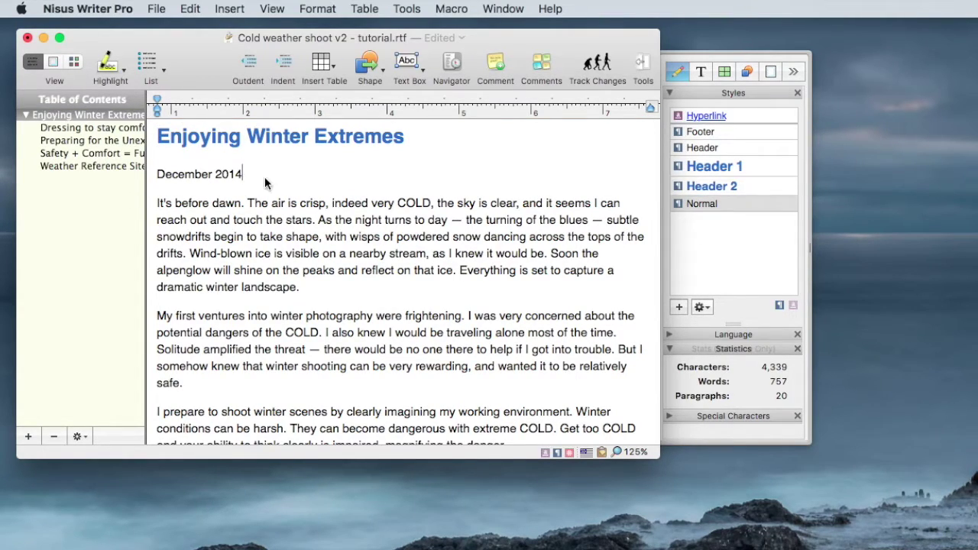
# Add a 'Contents' line below 'December 2014' with an empty line beneath it.
pyautogui.press('Return')
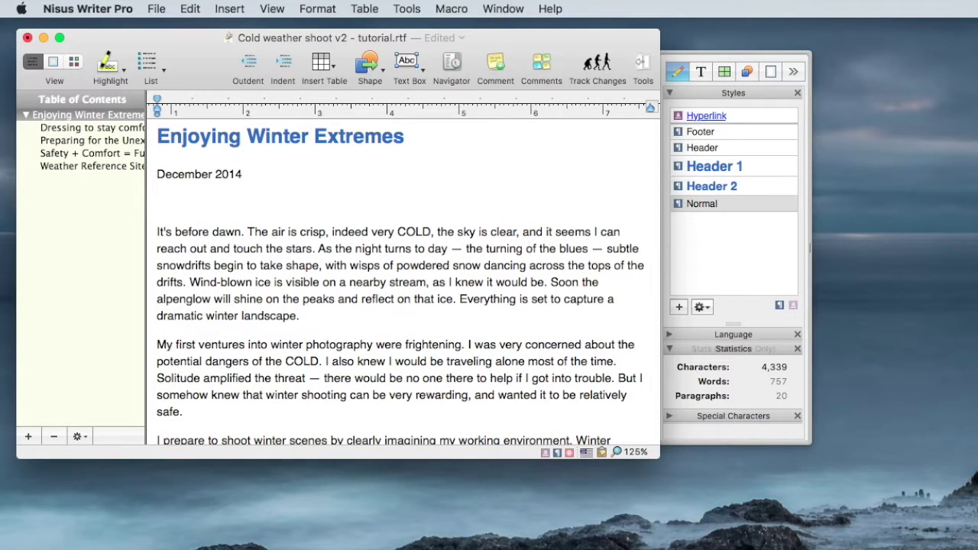
pyautogui.write('Contents')
pyautogui.press('Return')
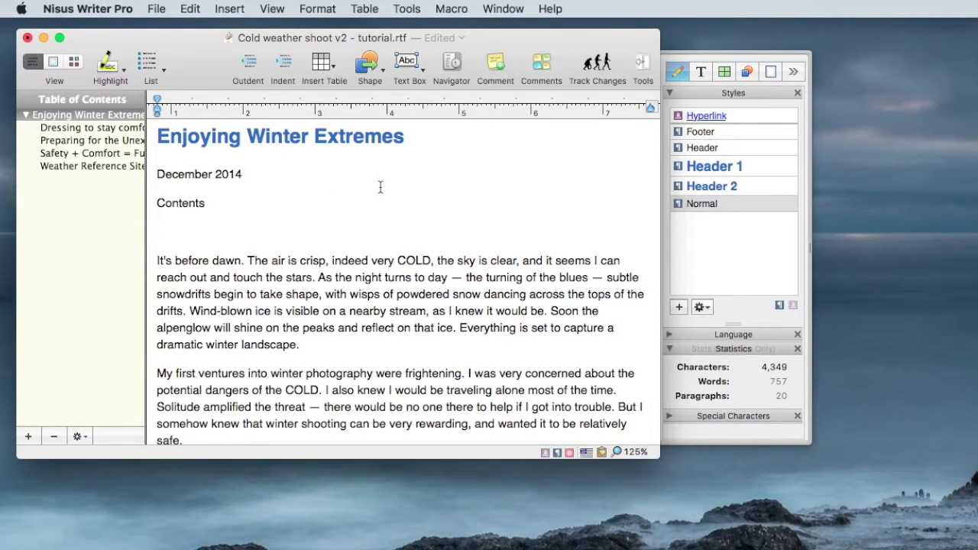
# Insert a table of contents under 'Contents' from Tools > Table of Contents > Insert TOC.
pyautogui.click(406, 8)
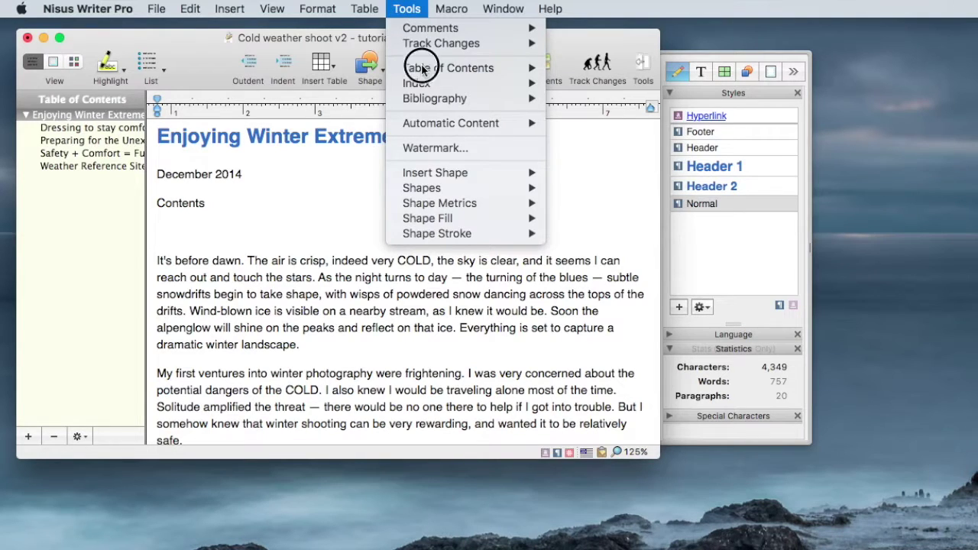
pyautogui.moveTo(417, 67)
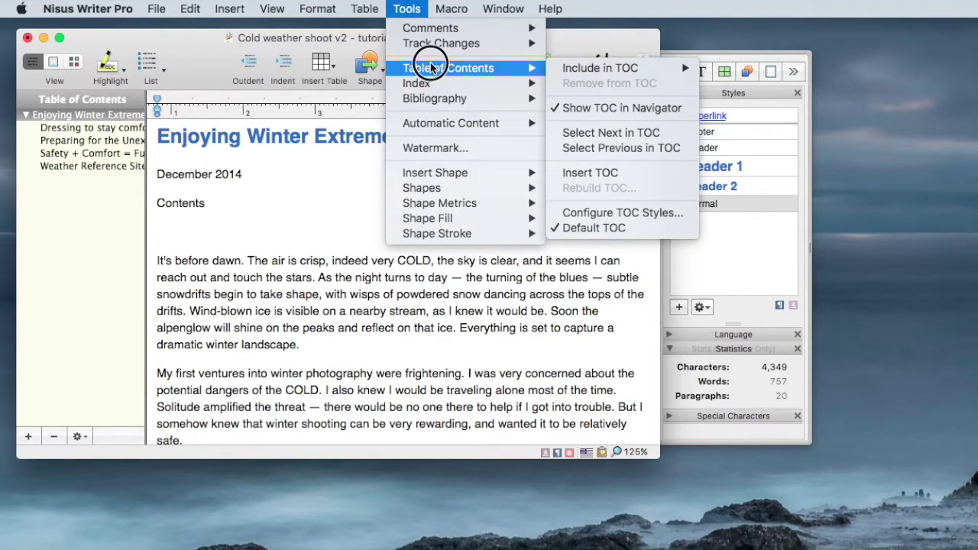
pyautogui.click(581, 177)
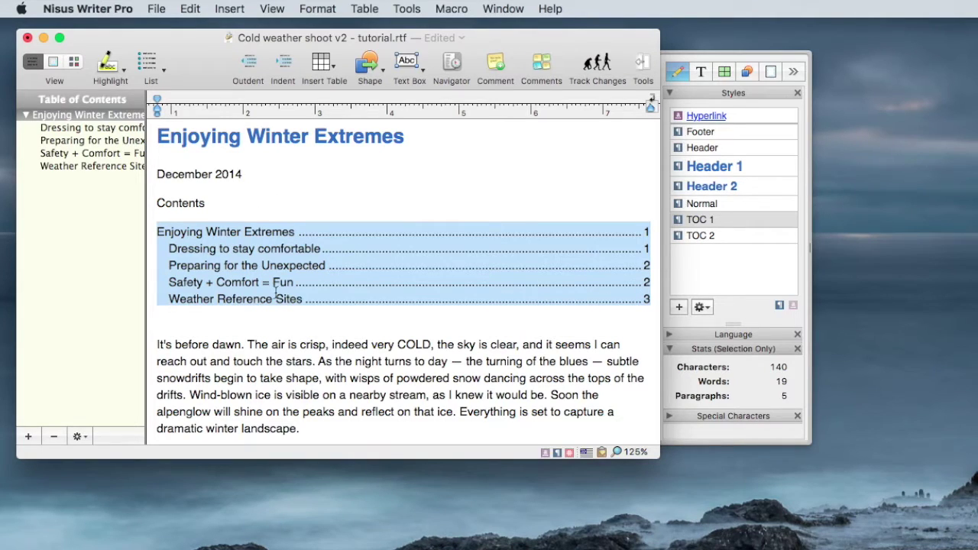
pyautogui.click(475, 323)
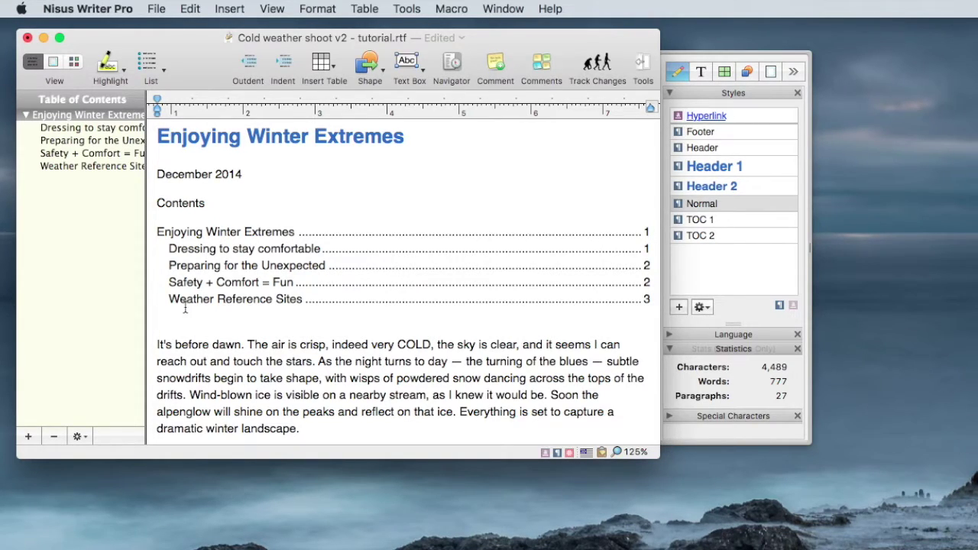
pyautogui.click(648, 298)
pyautogui.click(648, 298)
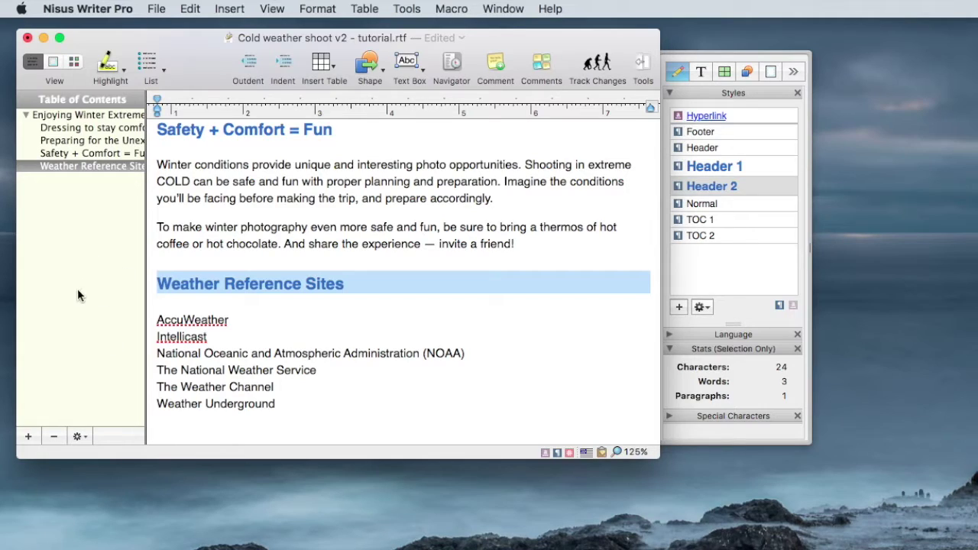
pyautogui.click(74, 119)
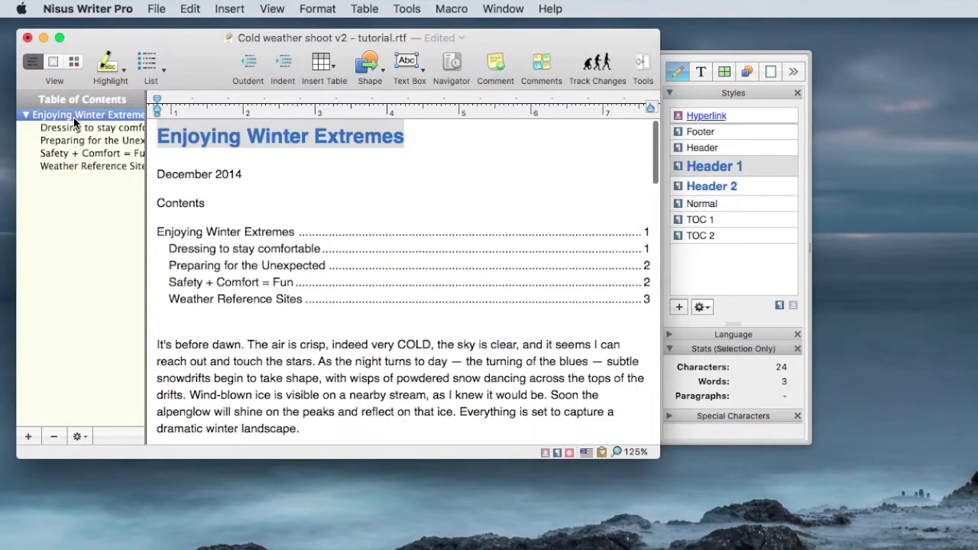
pyautogui.click(72, 128)
pyautogui.click(73, 140)
pyautogui.click(75, 164)
pyautogui.click(73, 153)
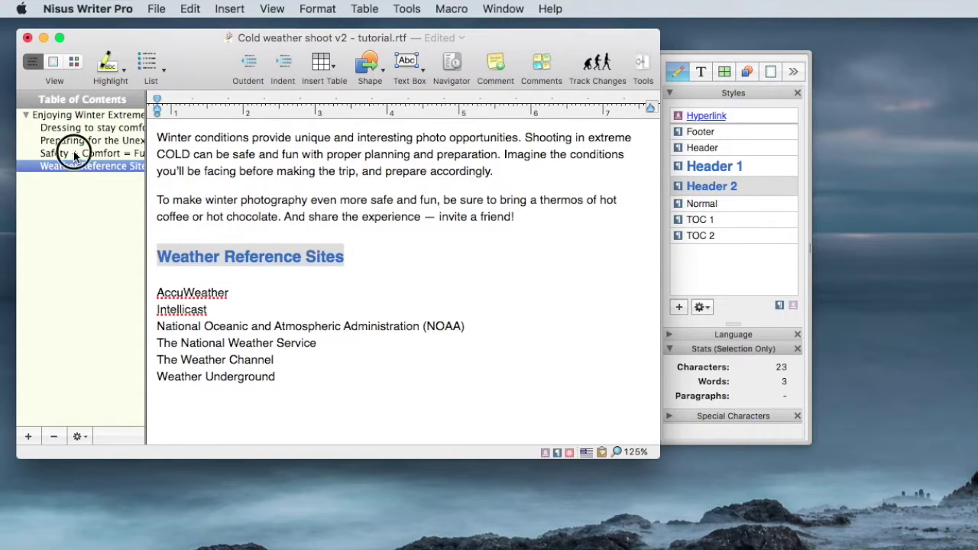
pyautogui.click(79, 114)
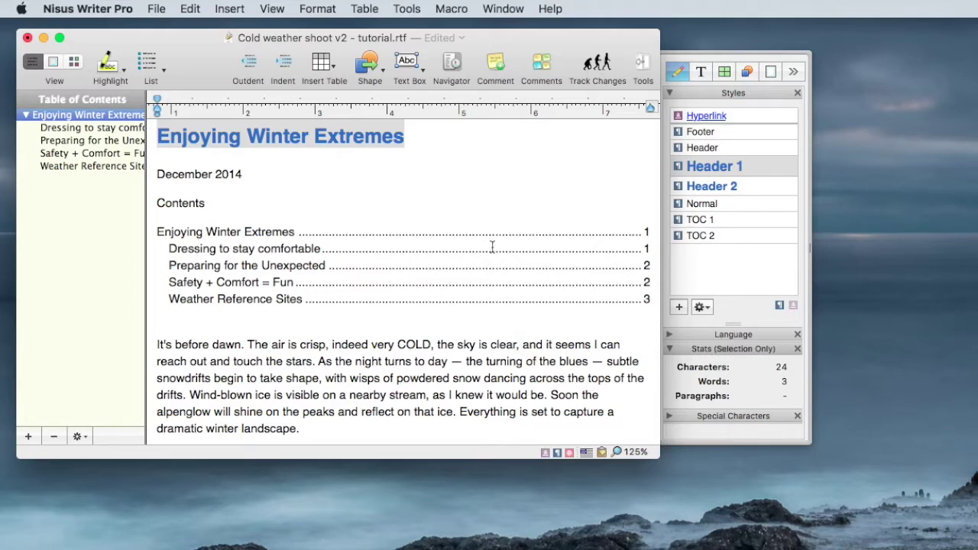
# Add a bookmark on the 'Contents' line above the table of contents.
pyautogui.moveTo(207, 203); pyautogui.dragTo(131, 203)
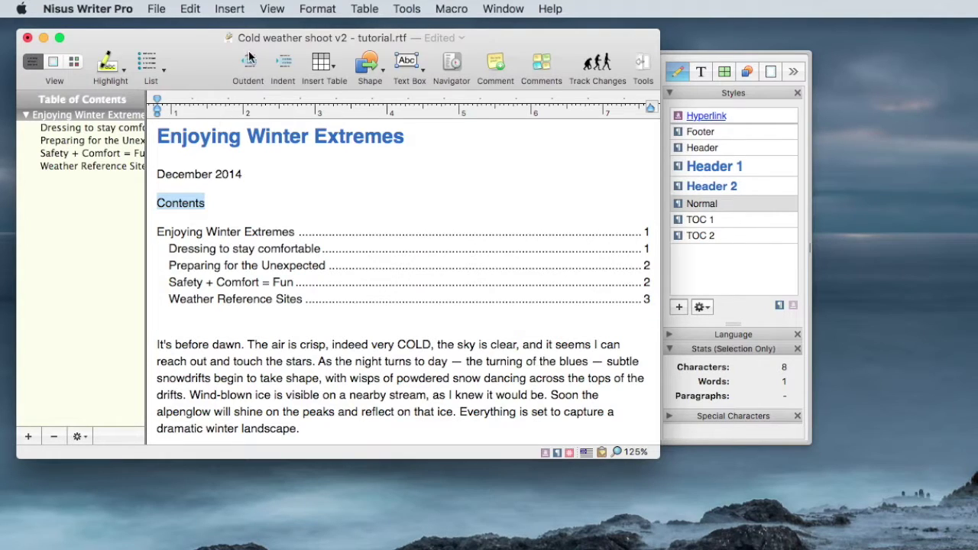
pyautogui.rightClick(176, 203)
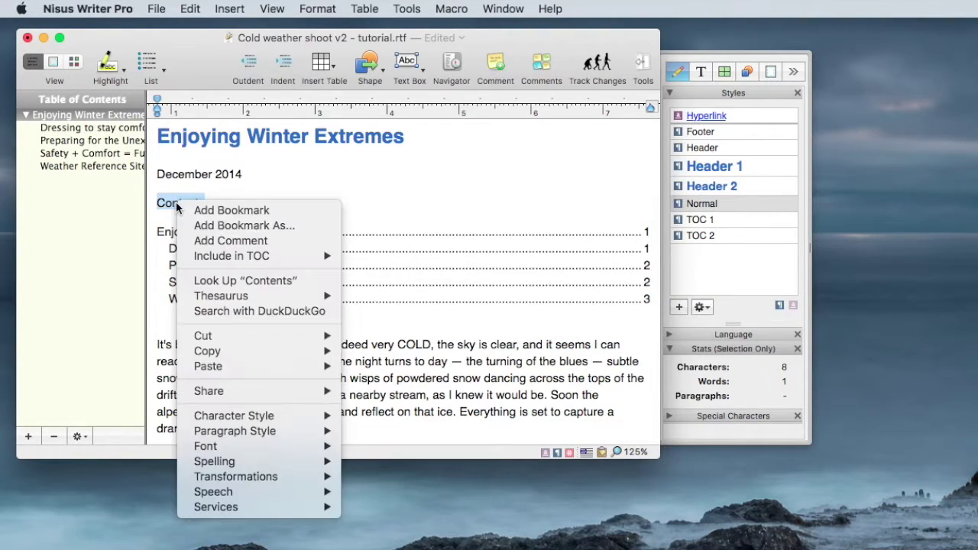
pyautogui.click(274, 211)
pyautogui.moveTo(366, 255); pyautogui.dragTo(469, 181)
# Follow the TOC link to 'Weather Reference Sites' and bookmark that heading.
pyautogui.click(471, 181)
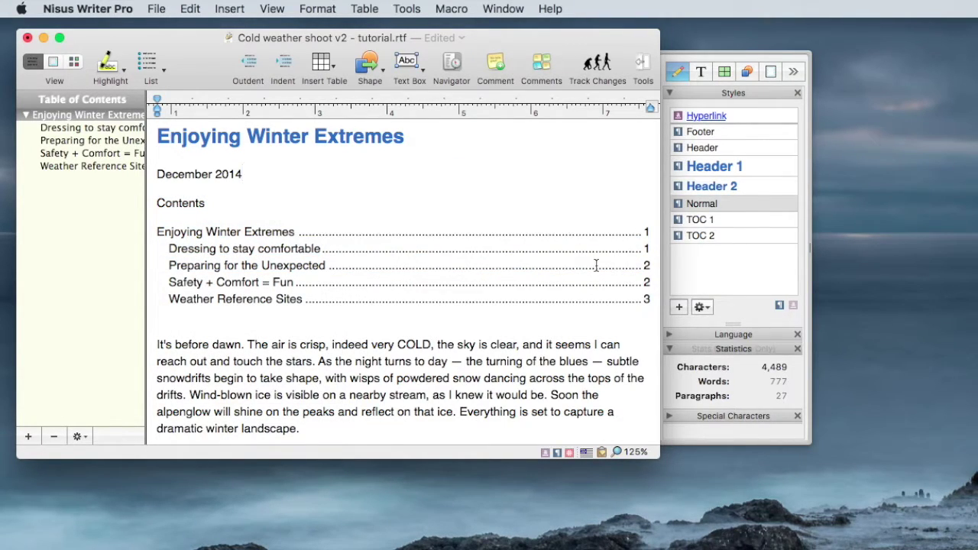
pyautogui.click(647, 299)
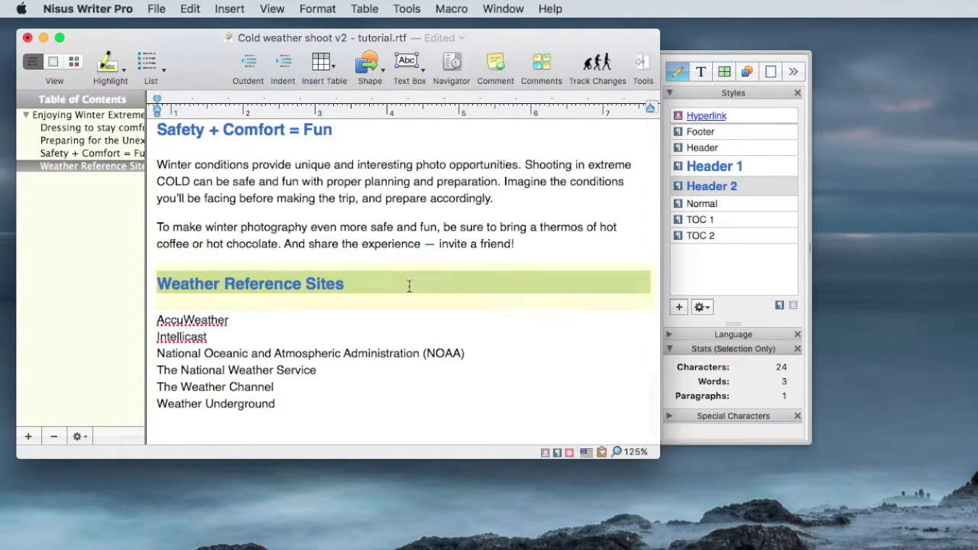
pyautogui.click(347, 284)
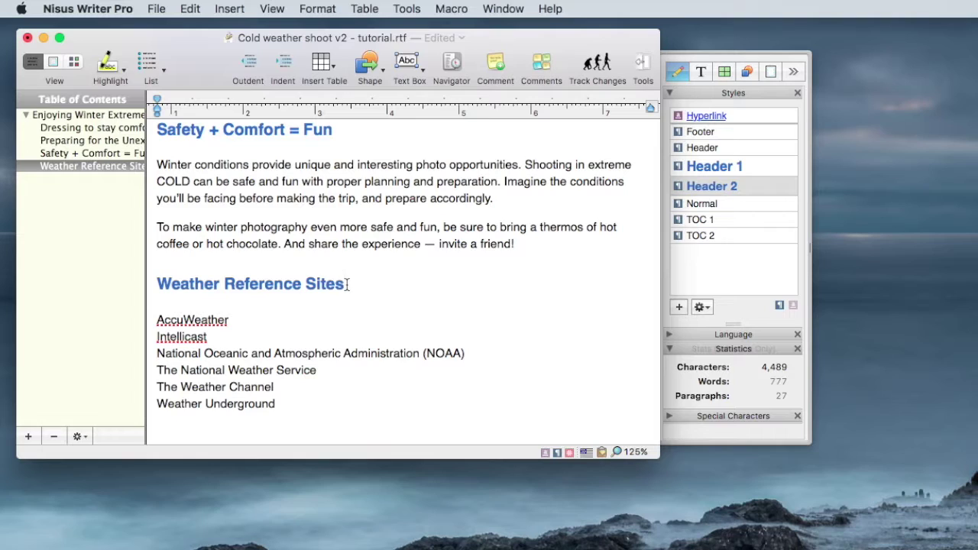
pyautogui.moveTo(347, 285); pyautogui.dragTo(149, 272)
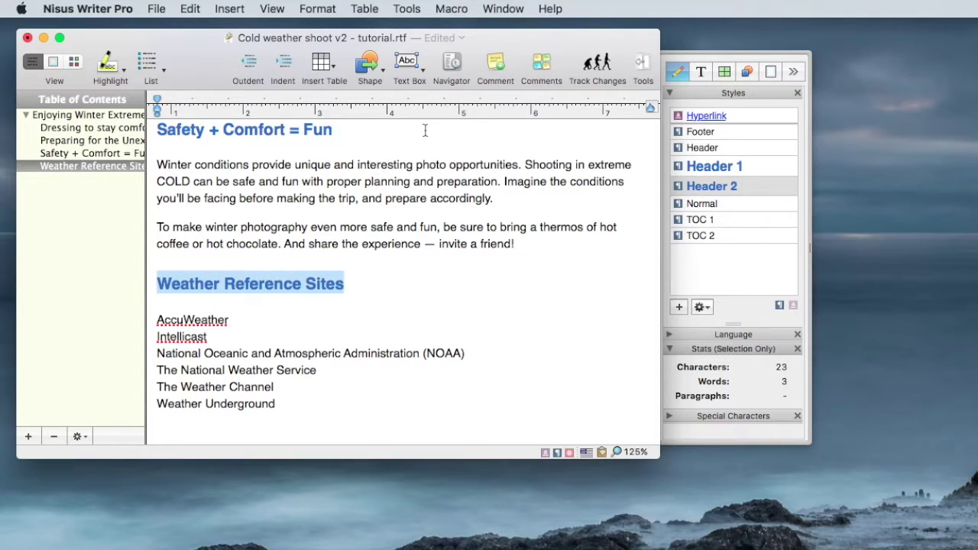
pyautogui.rightClick(278, 287)
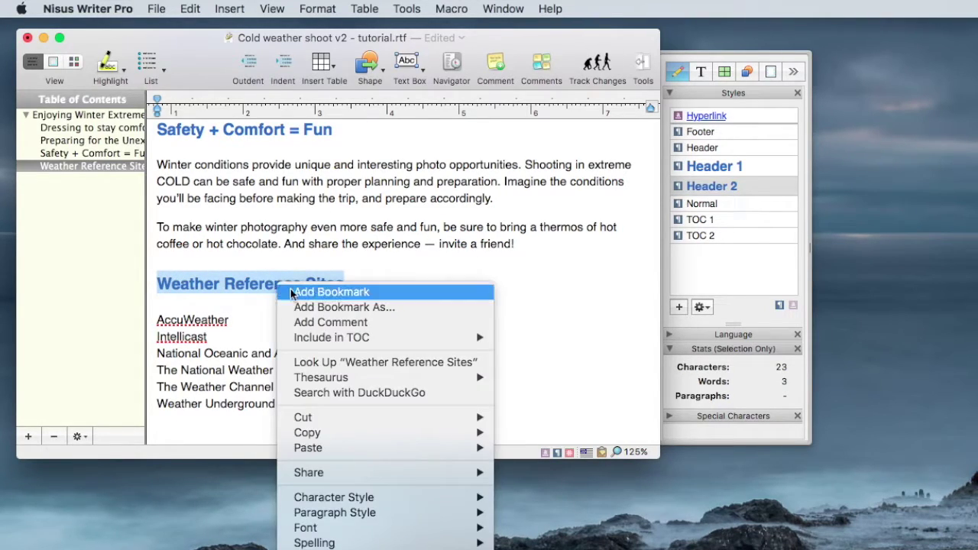
pyautogui.click(294, 292)
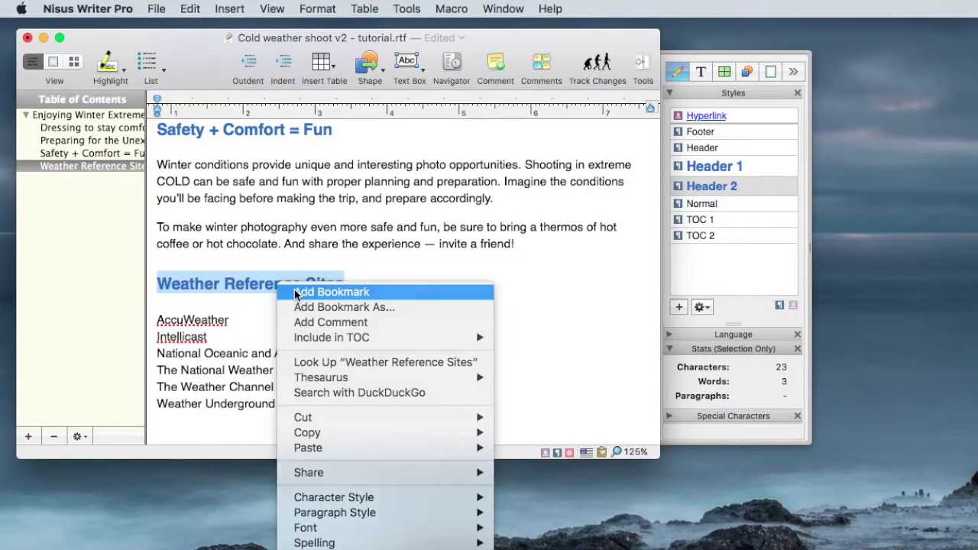
pyautogui.click(395, 295)
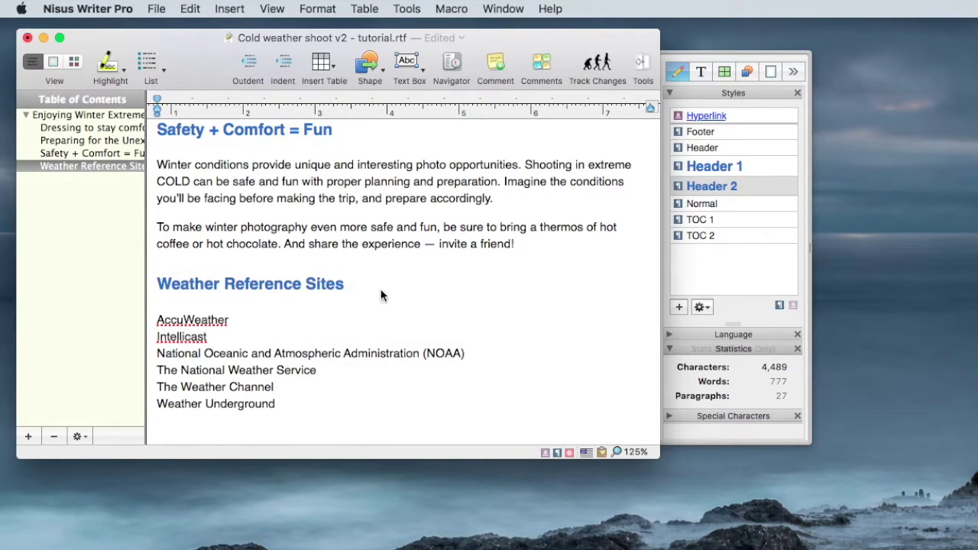
# Type a 'Return to TOC' line under the Weather Reference Sites heading and select it.
pyautogui.press('Return')
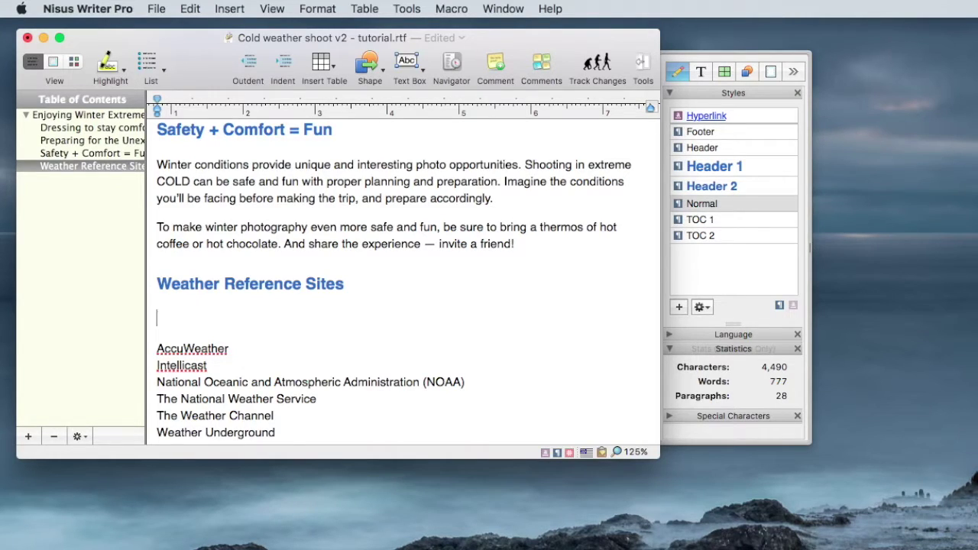
pyautogui.write('Return to C')
pyautogui.press('BackSpace')
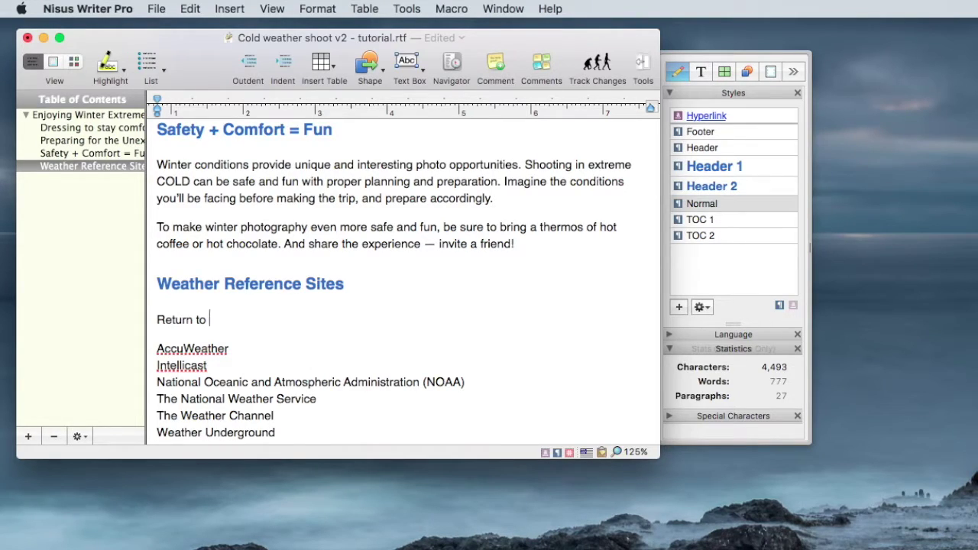
pyautogui.write('TOC')
pyautogui.moveTo(238, 320); pyautogui.dragTo(137, 316)
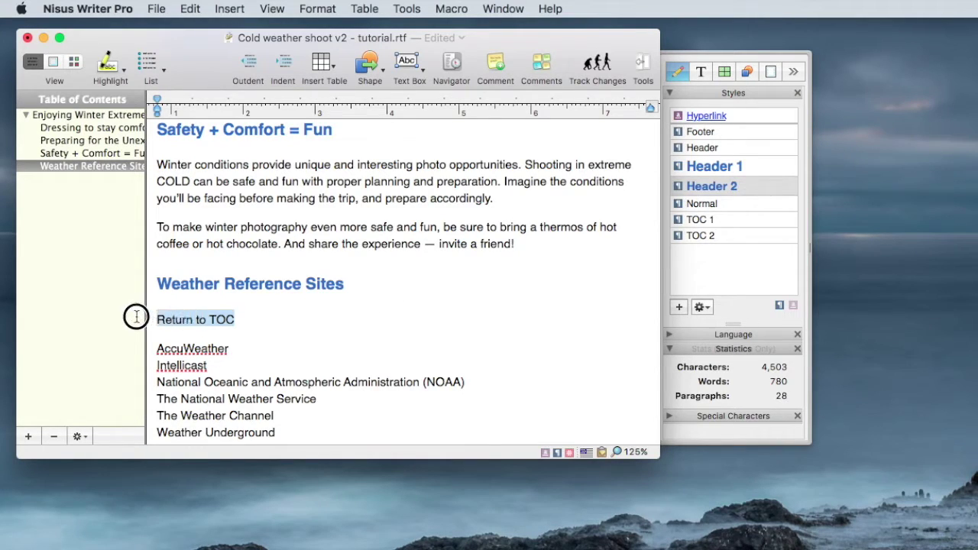
# Hyperlink the 'Return to TOC' text to the Contents bookmark using Insert > Hyperlink.
pyautogui.click(234, 10)
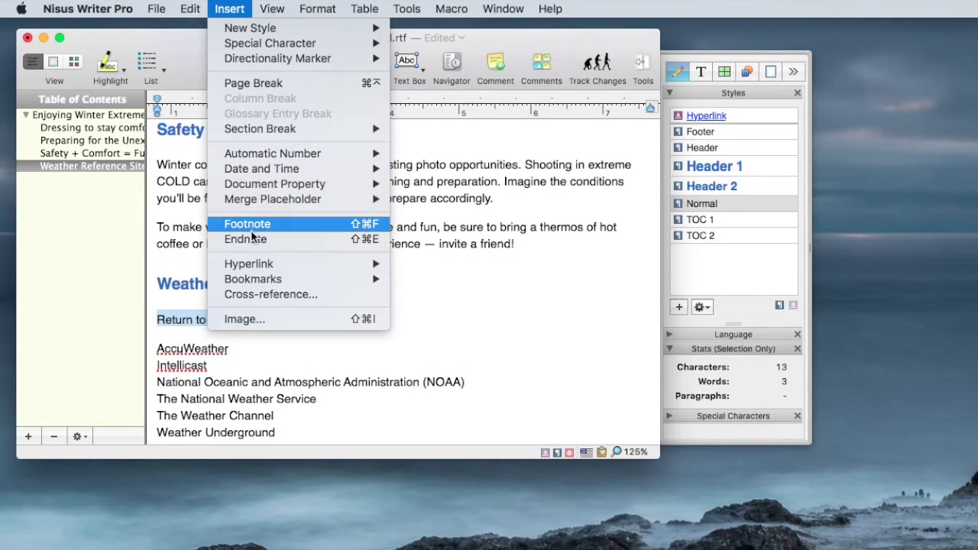
pyautogui.moveTo(252, 264)
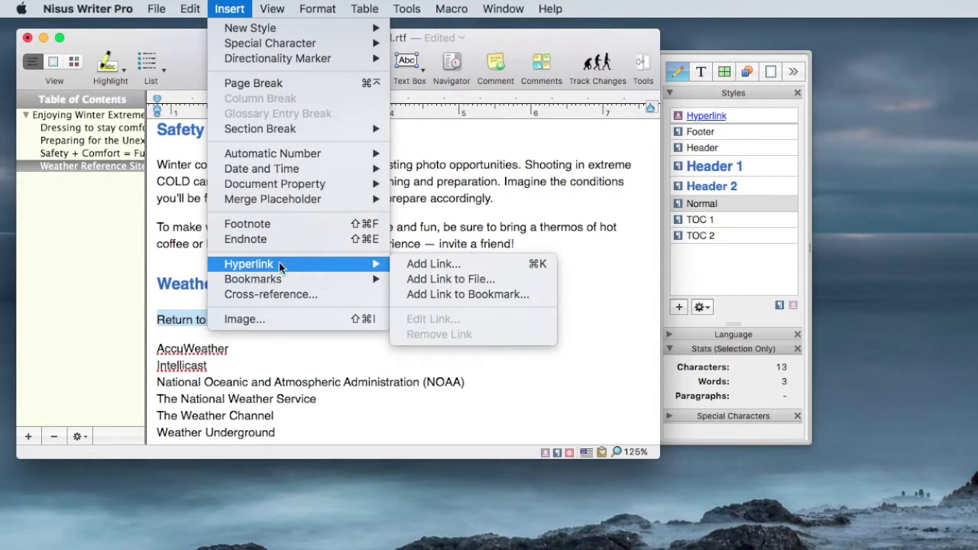
pyautogui.click(448, 295)
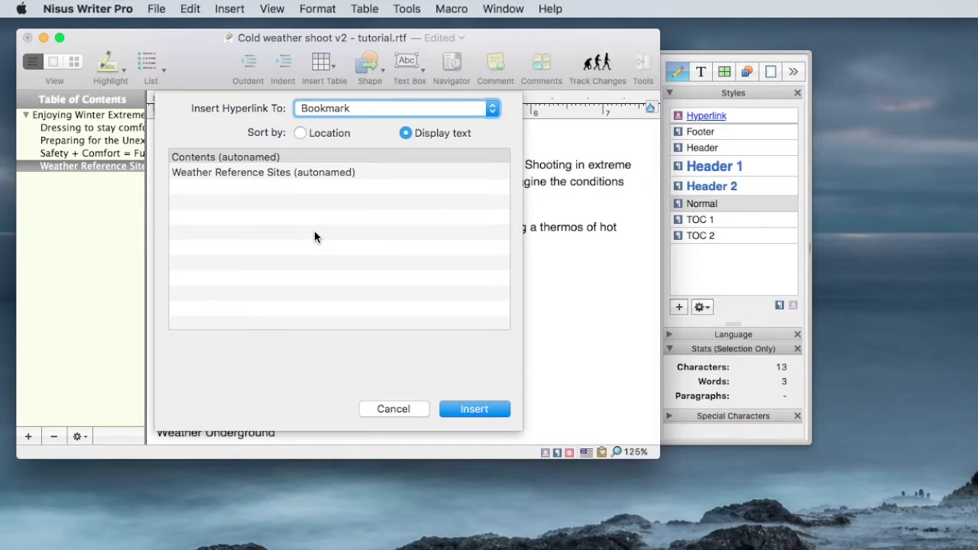
pyautogui.click(194, 157)
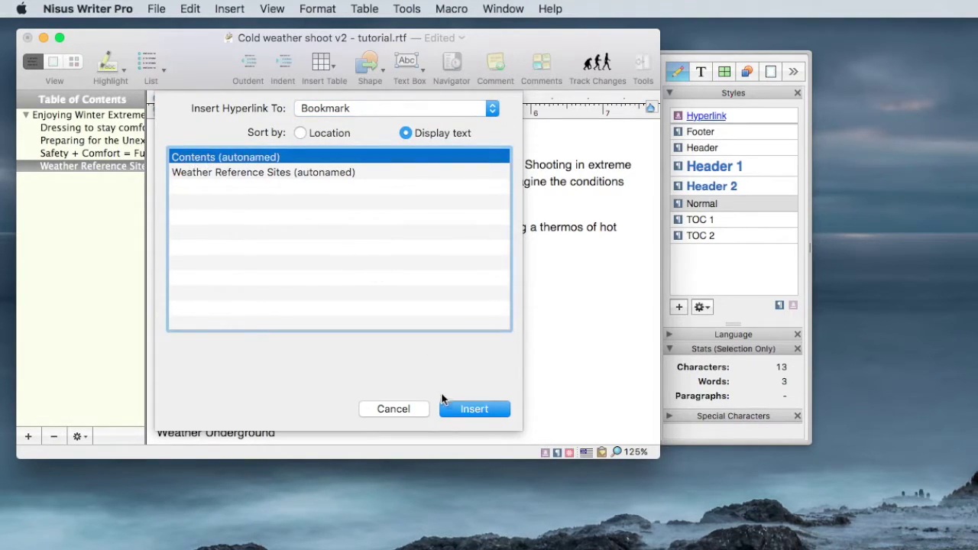
pyautogui.click(472, 410)
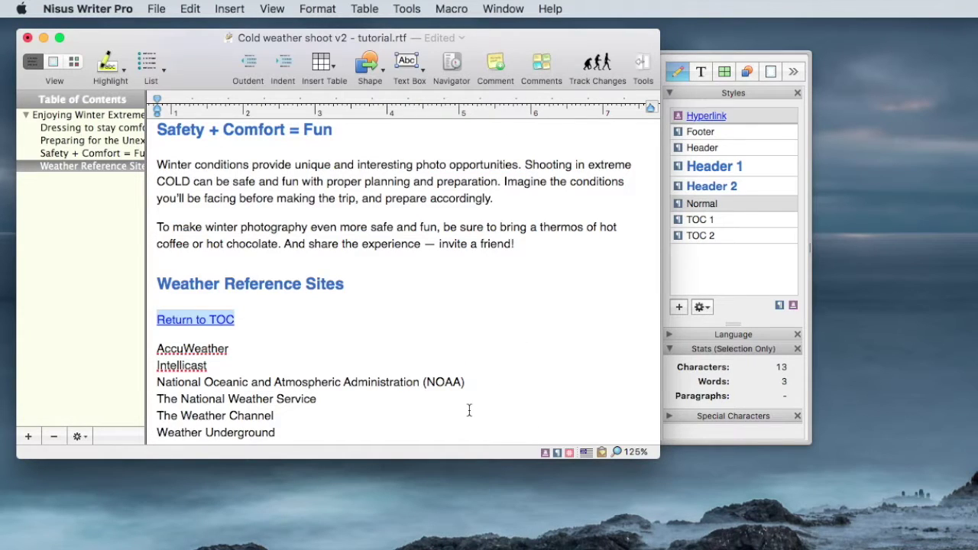
pyautogui.click(258, 317)
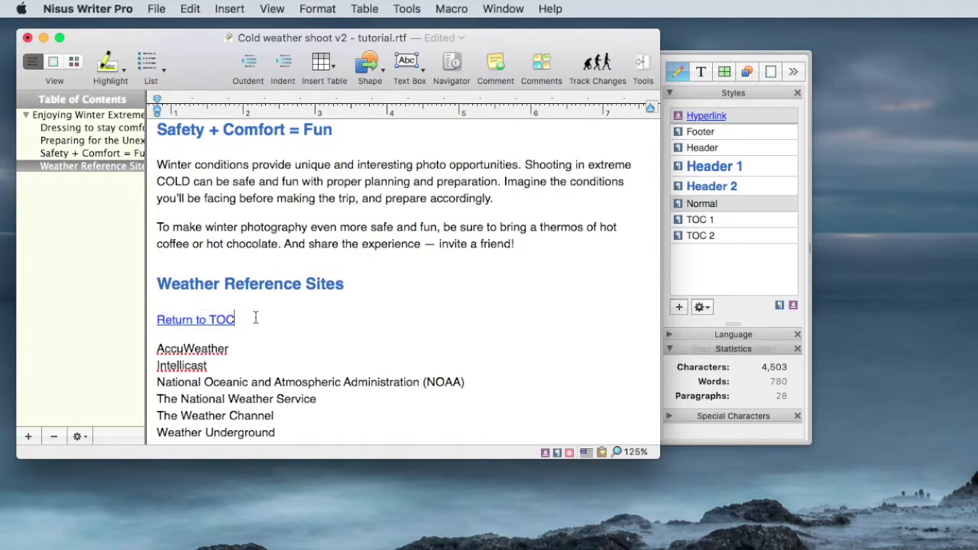
# Test the links: go to Weather Reference Sites from its TOC page number, then follow Return to TOC.
pyautogui.click(208, 324)
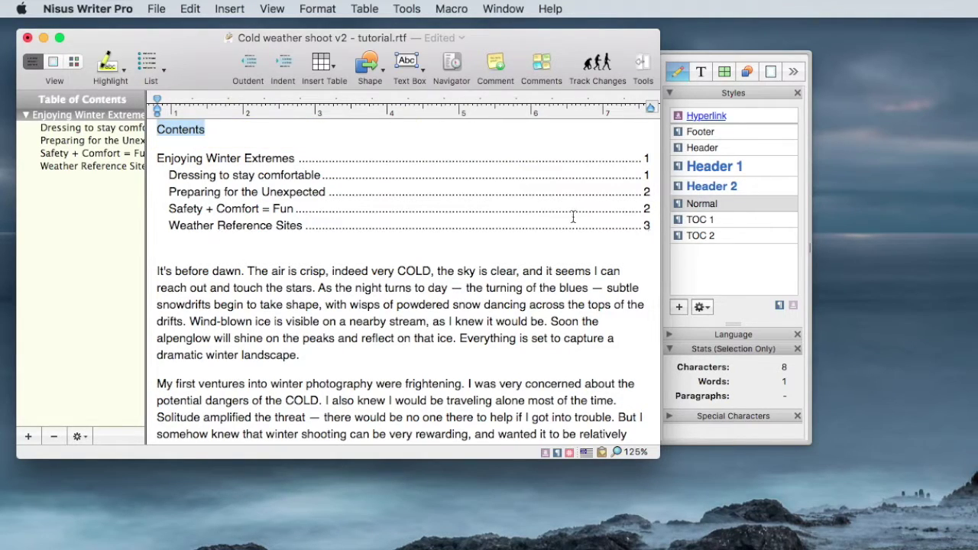
pyautogui.click(647, 227)
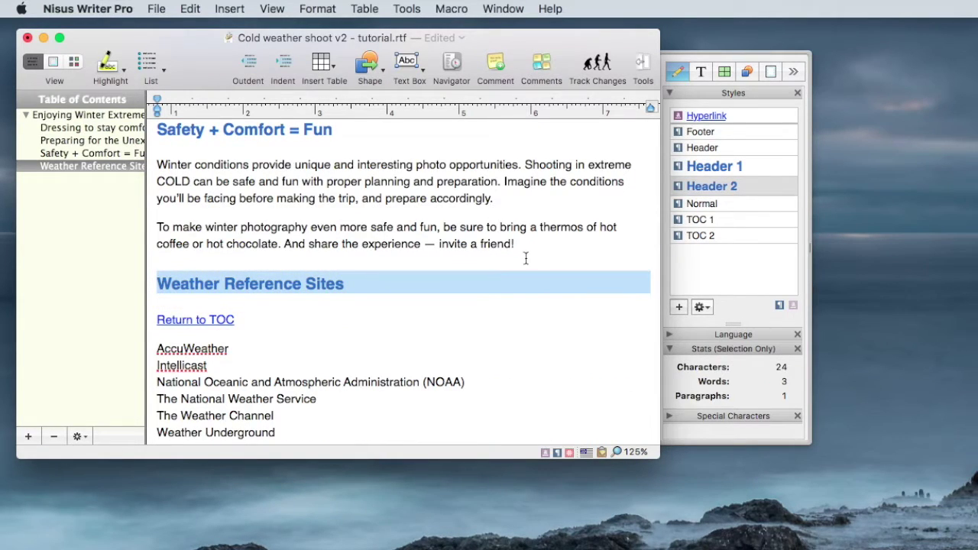
pyautogui.click(209, 320)
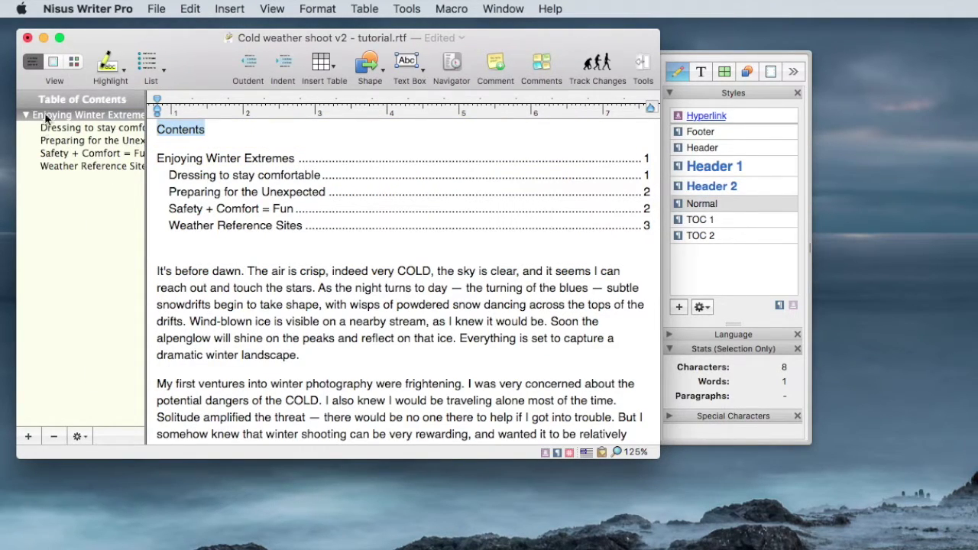
# Switch the navigator to Show Bookmarks and test the Contents and Weather Reference Sites entries.
pyautogui.click(80, 437)
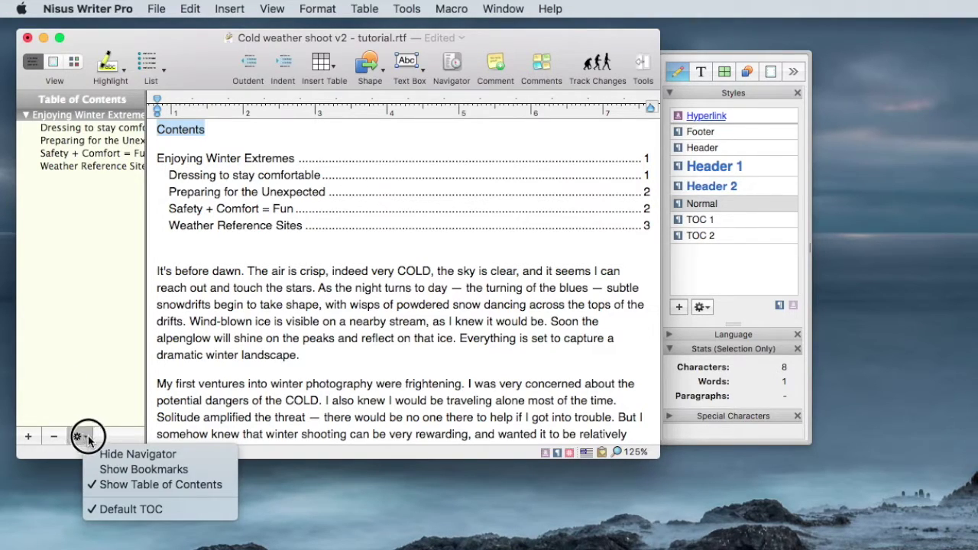
pyautogui.click(193, 474)
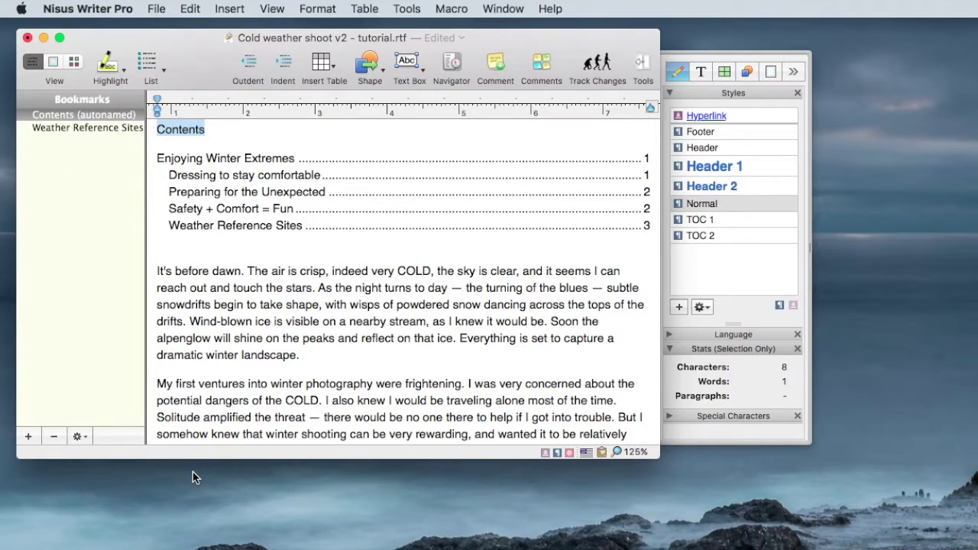
pyautogui.click(92, 126)
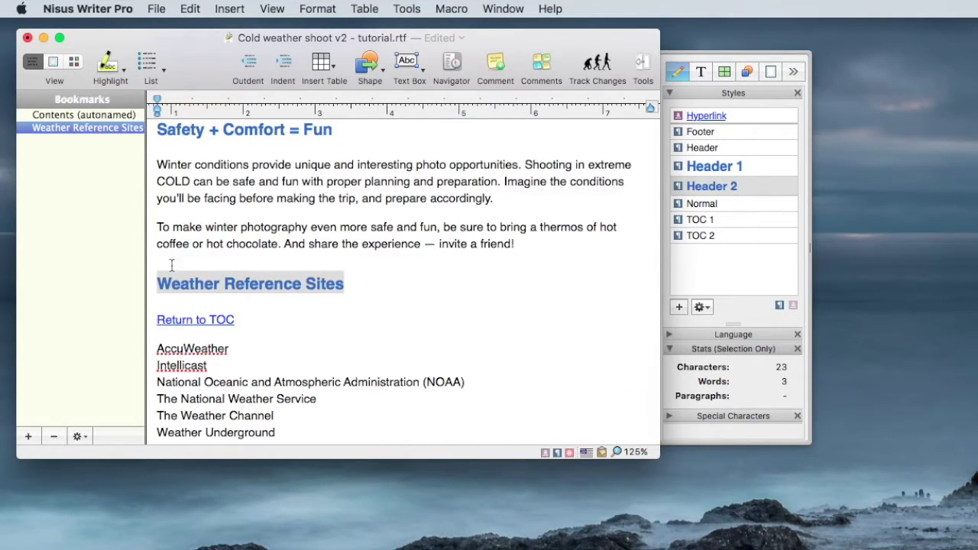
pyautogui.click(80, 116)
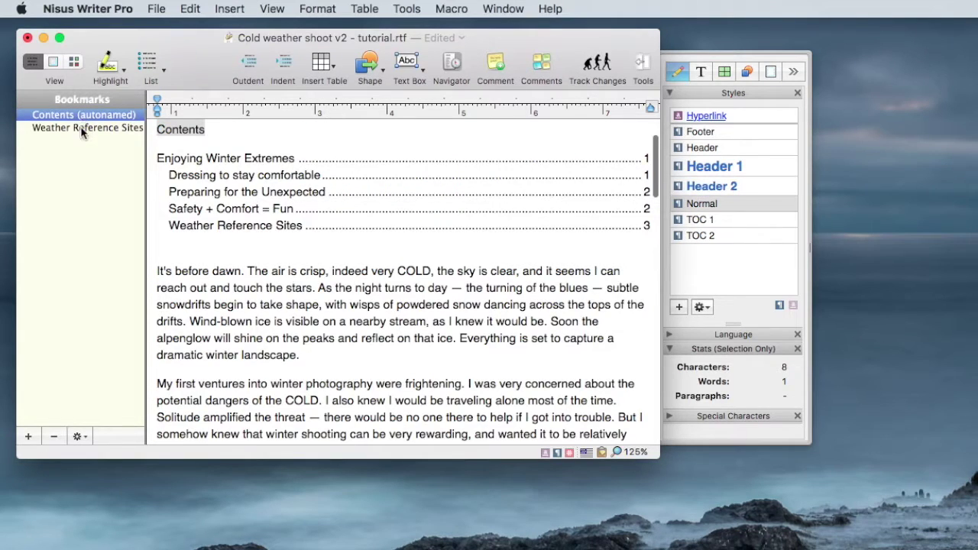
pyautogui.click(80, 127)
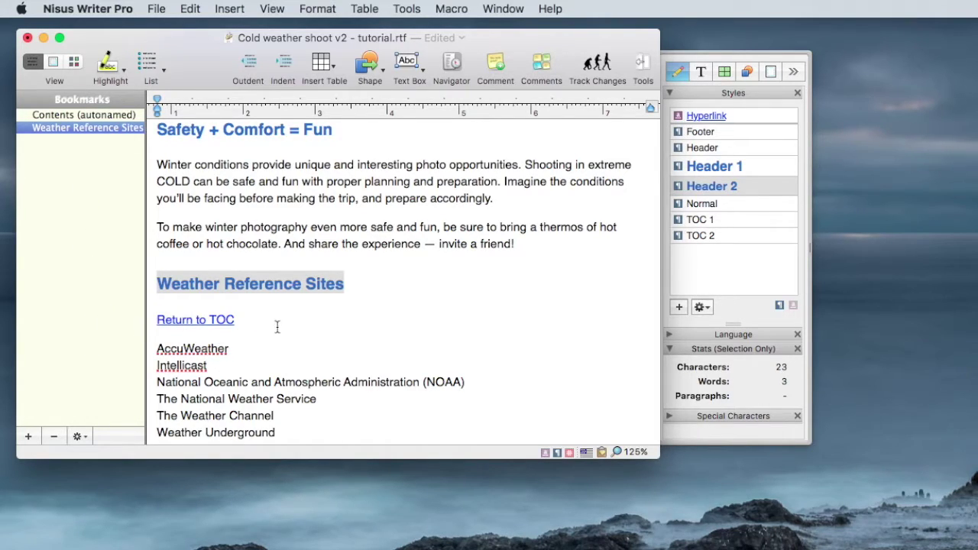
# Follow the Return to TOC link back to the Contents line.
pyautogui.click(196, 320)
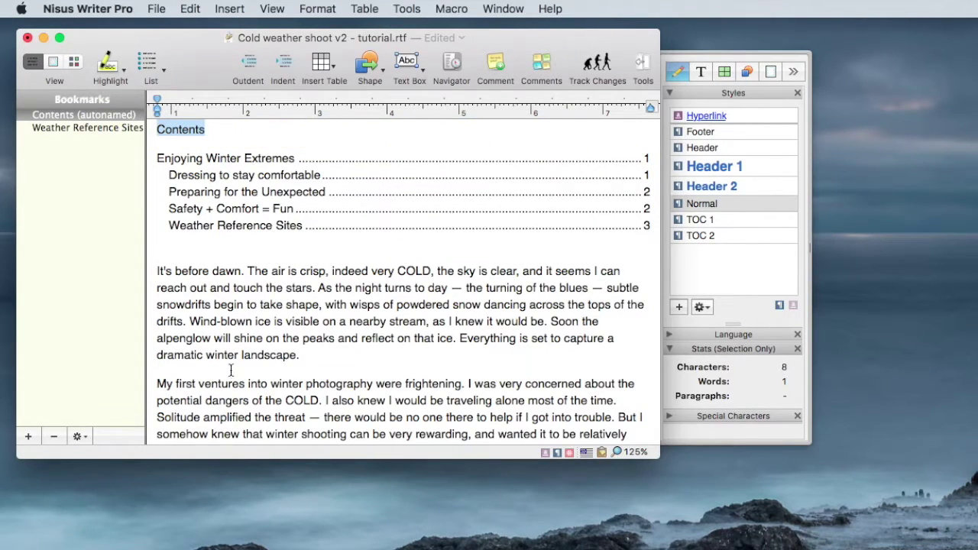
pyautogui.scroll(-2, 309, 298)
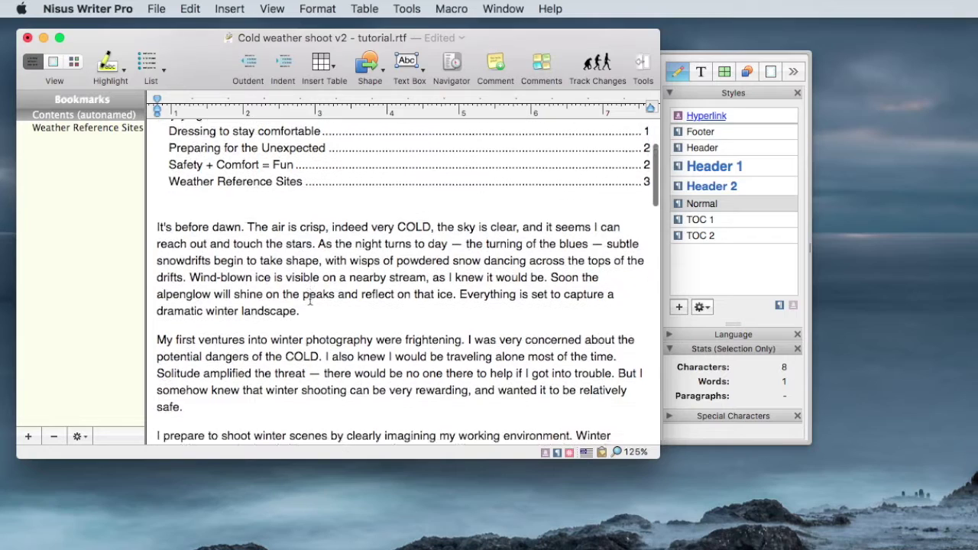
pyautogui.scroll(5, 309, 298)
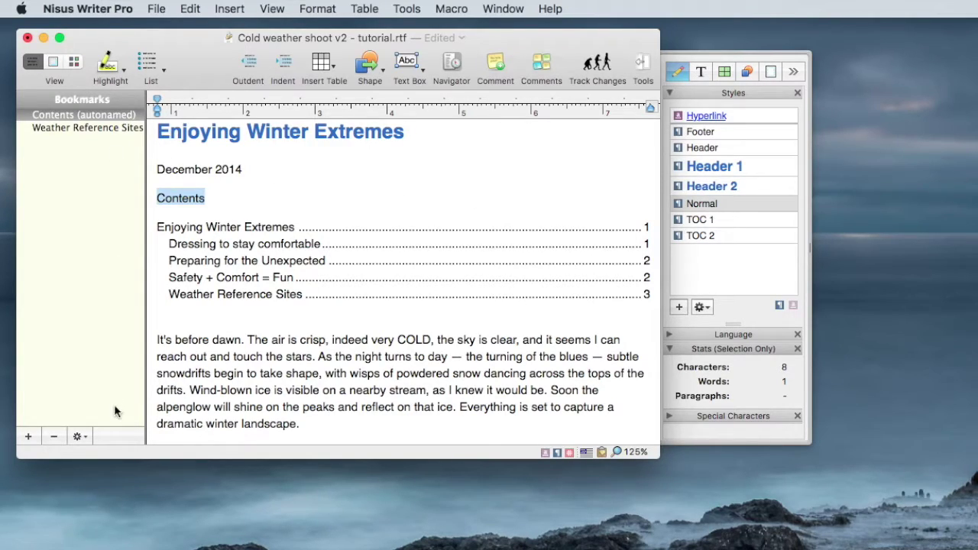
# Switch the navigator to Show Table of Contents and jump to three of the section headings.
pyautogui.click(78, 436)
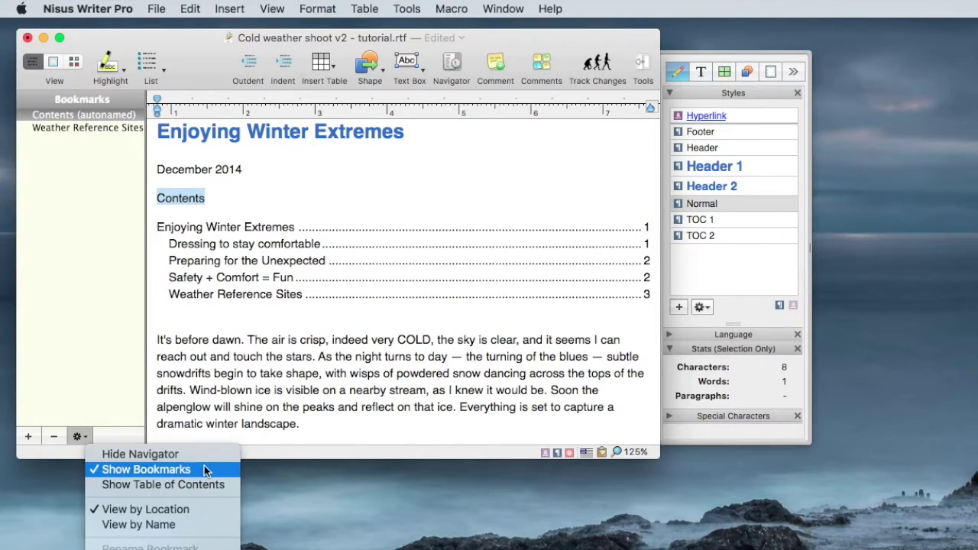
pyautogui.click(184, 485)
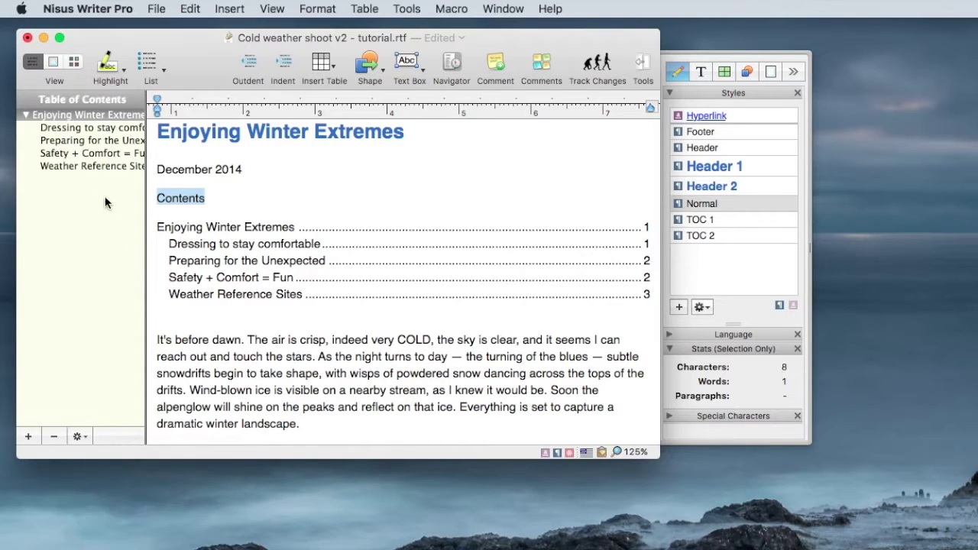
pyautogui.click(84, 128)
pyautogui.click(87, 153)
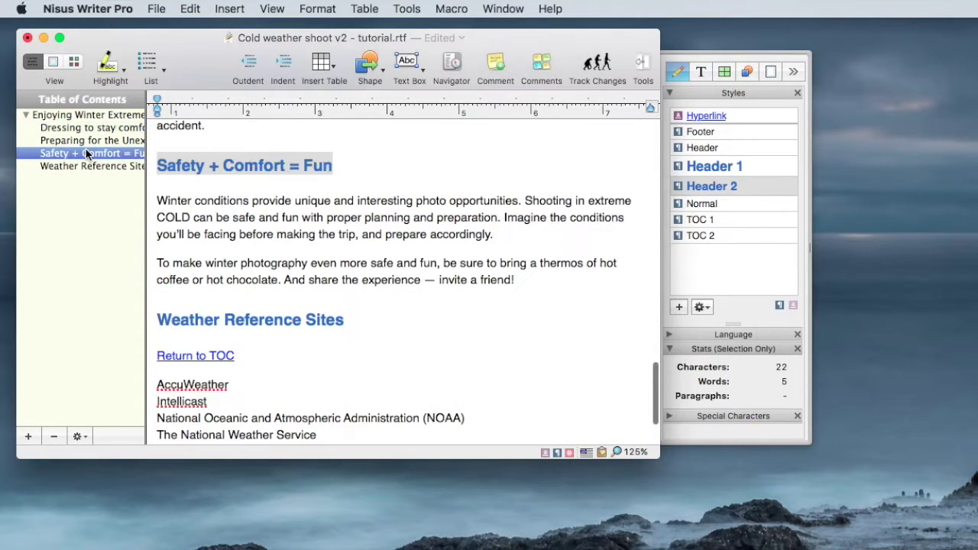
pyautogui.click(87, 166)
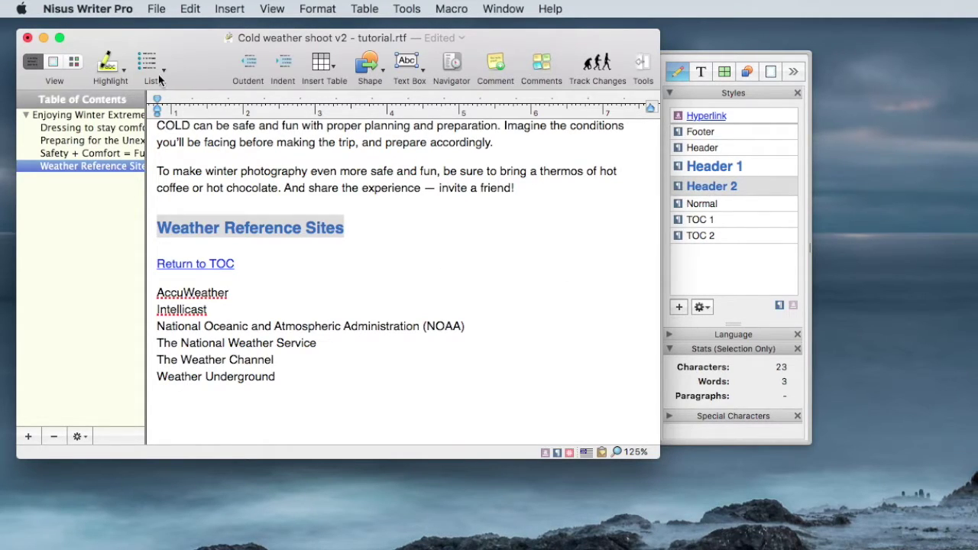
# Briefly check the style sheet view, then return to the normal page view.
pyautogui.click(71, 63)
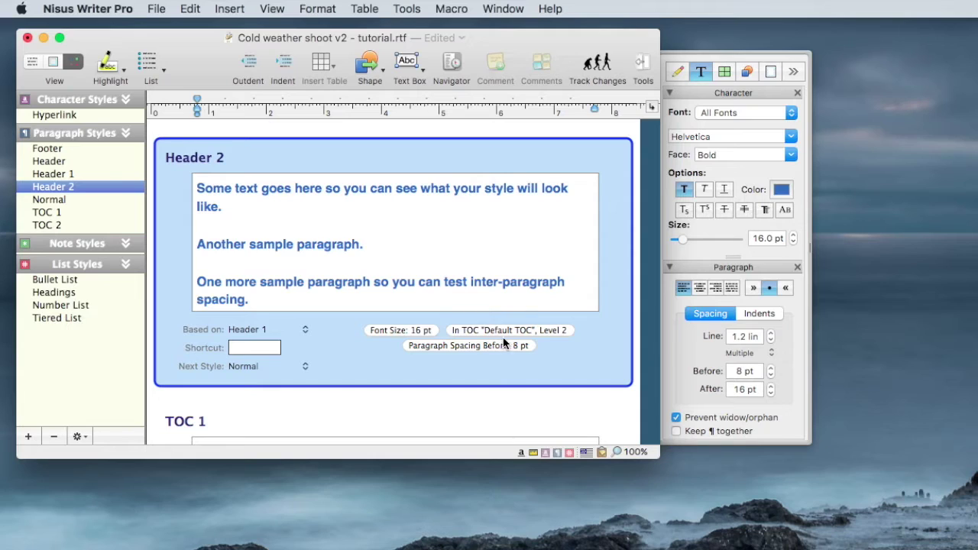
pyautogui.click(31, 64)
pyautogui.scroll(15, 386, 284)
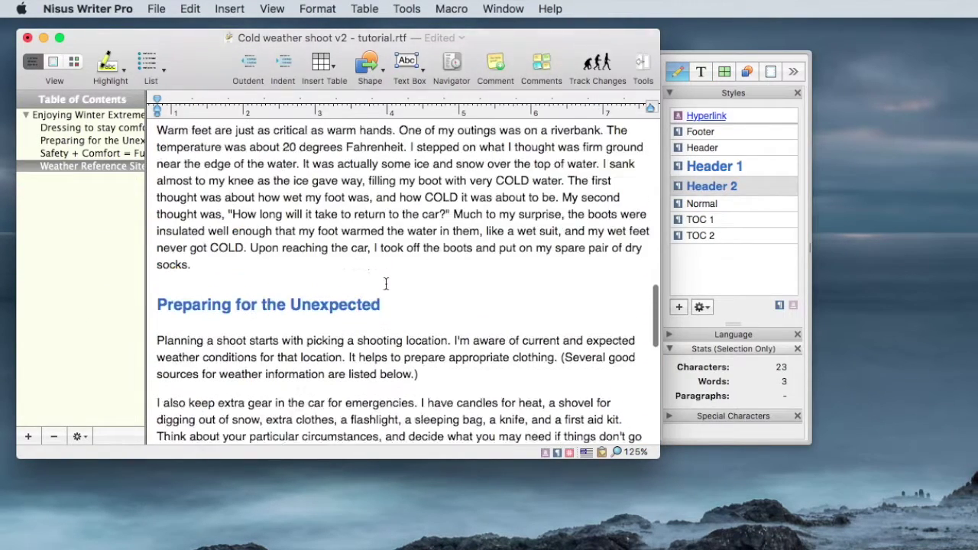
# Scroll to the document top and open the Nisus Writer Pro user guide from the Help menu.
pyautogui.scroll(6, 386, 283)
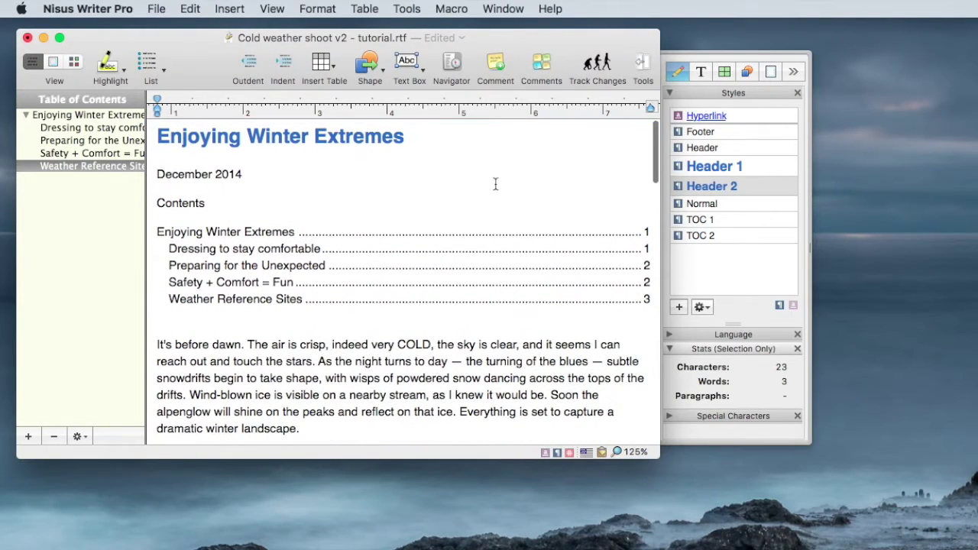
pyautogui.click(552, 9)
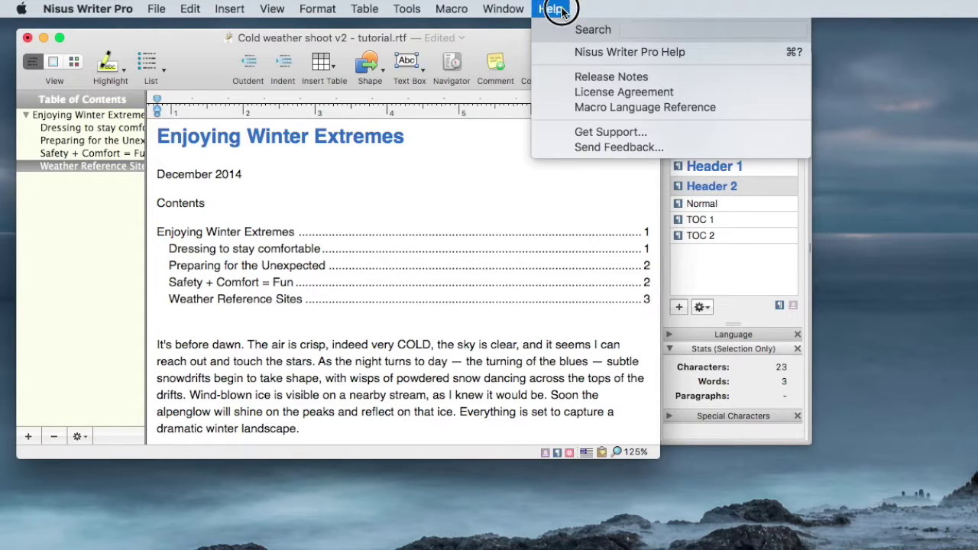
pyautogui.click(551, 9)
pyautogui.click(554, 11)
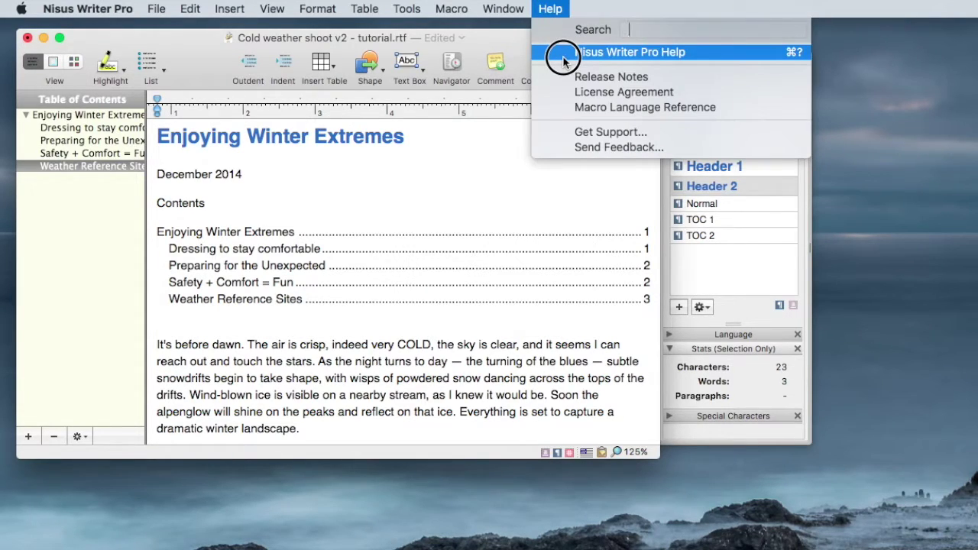
pyautogui.click(563, 59)
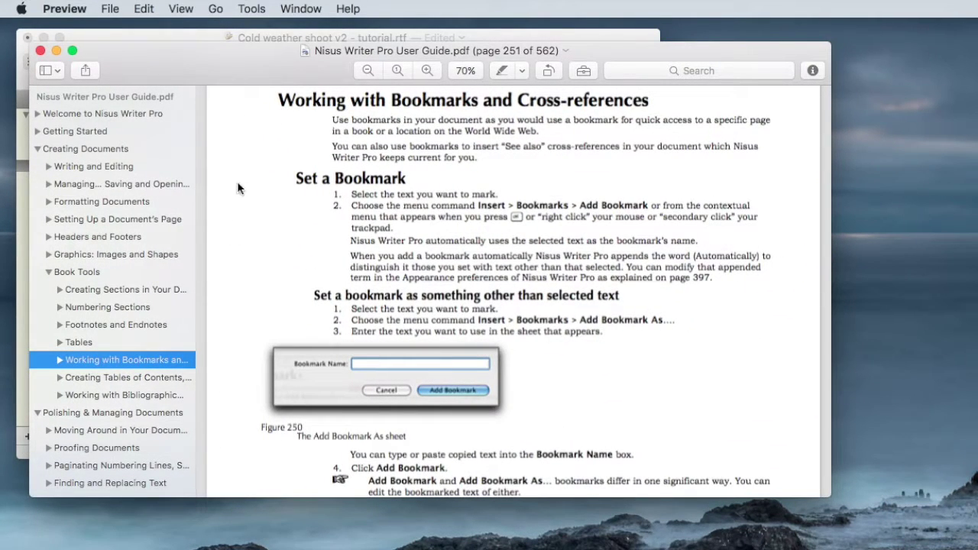
# Go to the Creating Tables of Contents chapter in the PDF sidebar and expand its subtopics.
pyautogui.click(90, 378)
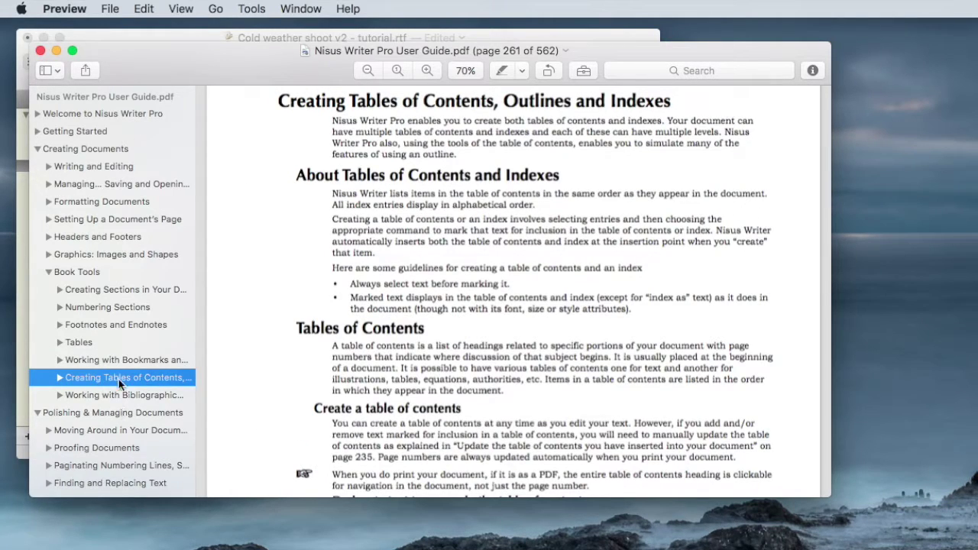
pyautogui.click(60, 377)
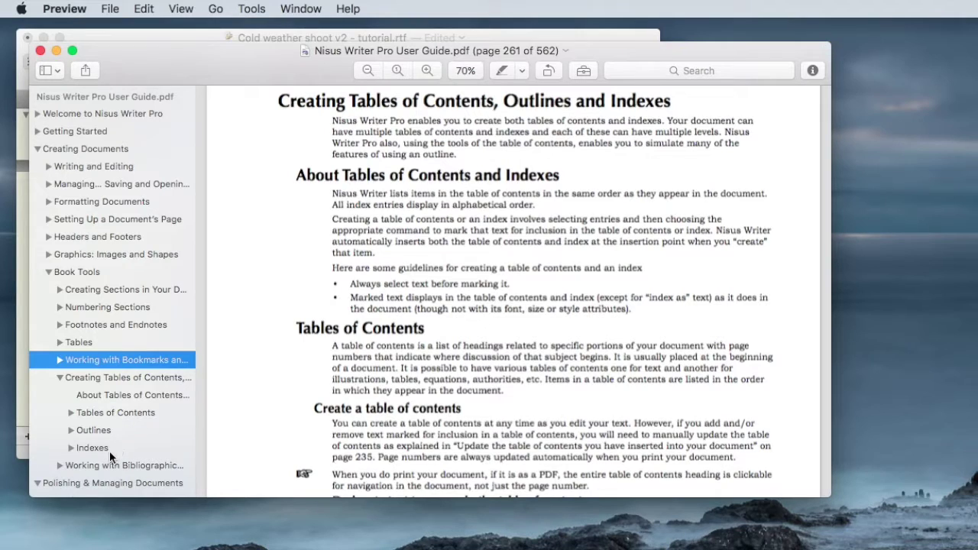
pyautogui.click(81, 380)
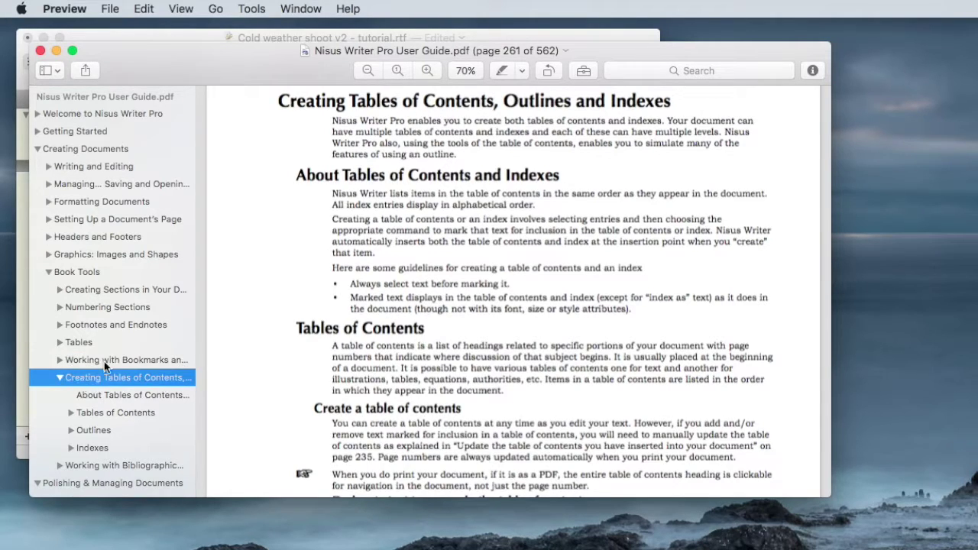
# Open the Working with Bookmarks and Cross-references chapter on page 251 and expand its subtopics.
pyautogui.click(104, 361)
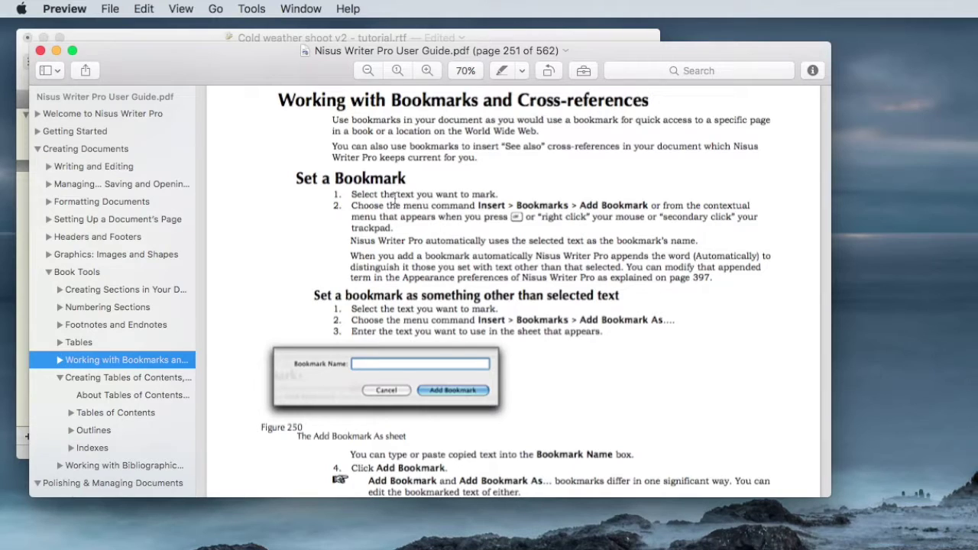
pyautogui.click(60, 360)
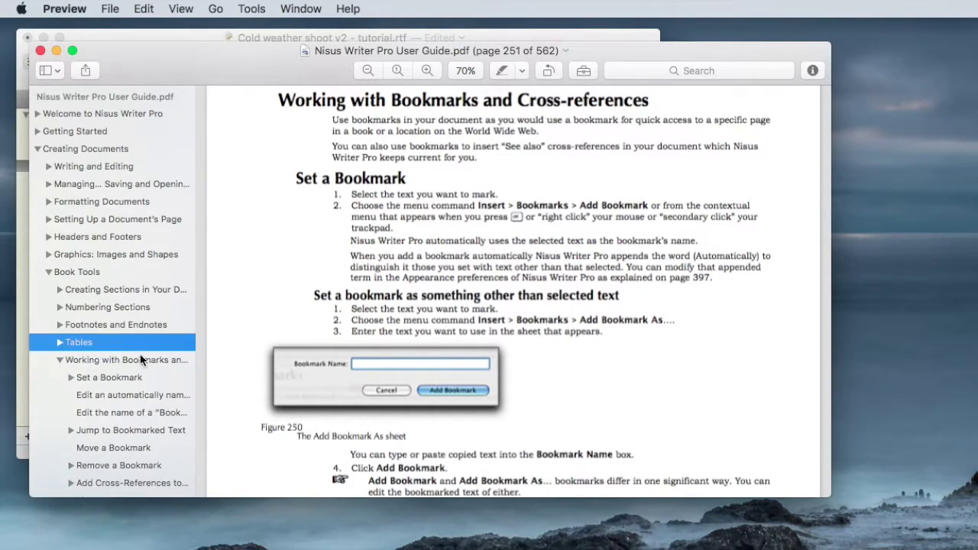
pyautogui.scroll(-5, 118, 435)
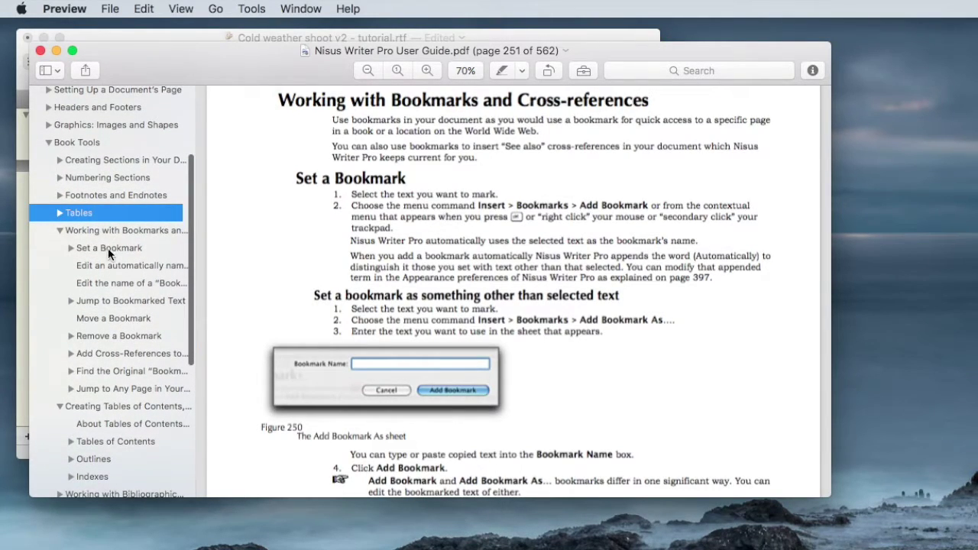
pyautogui.scroll(4, 121, 309)
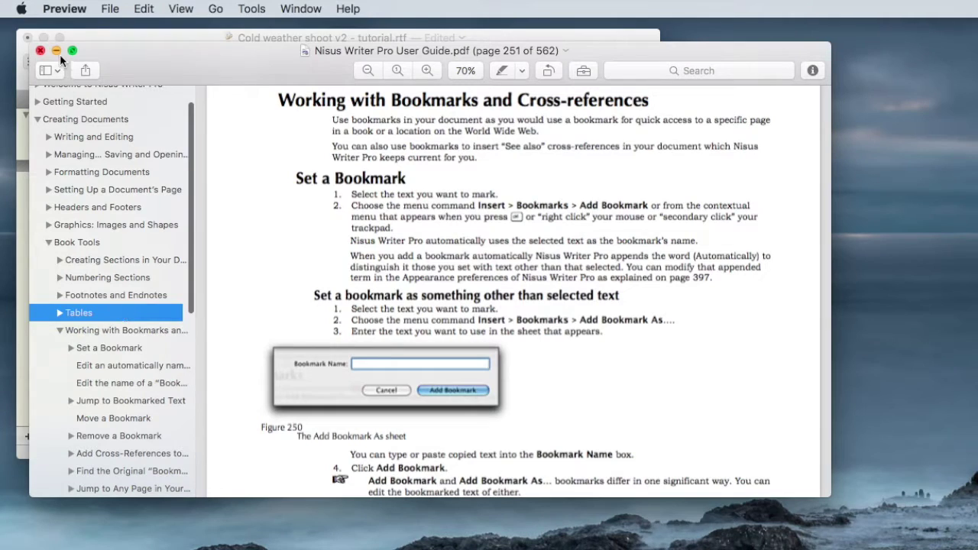